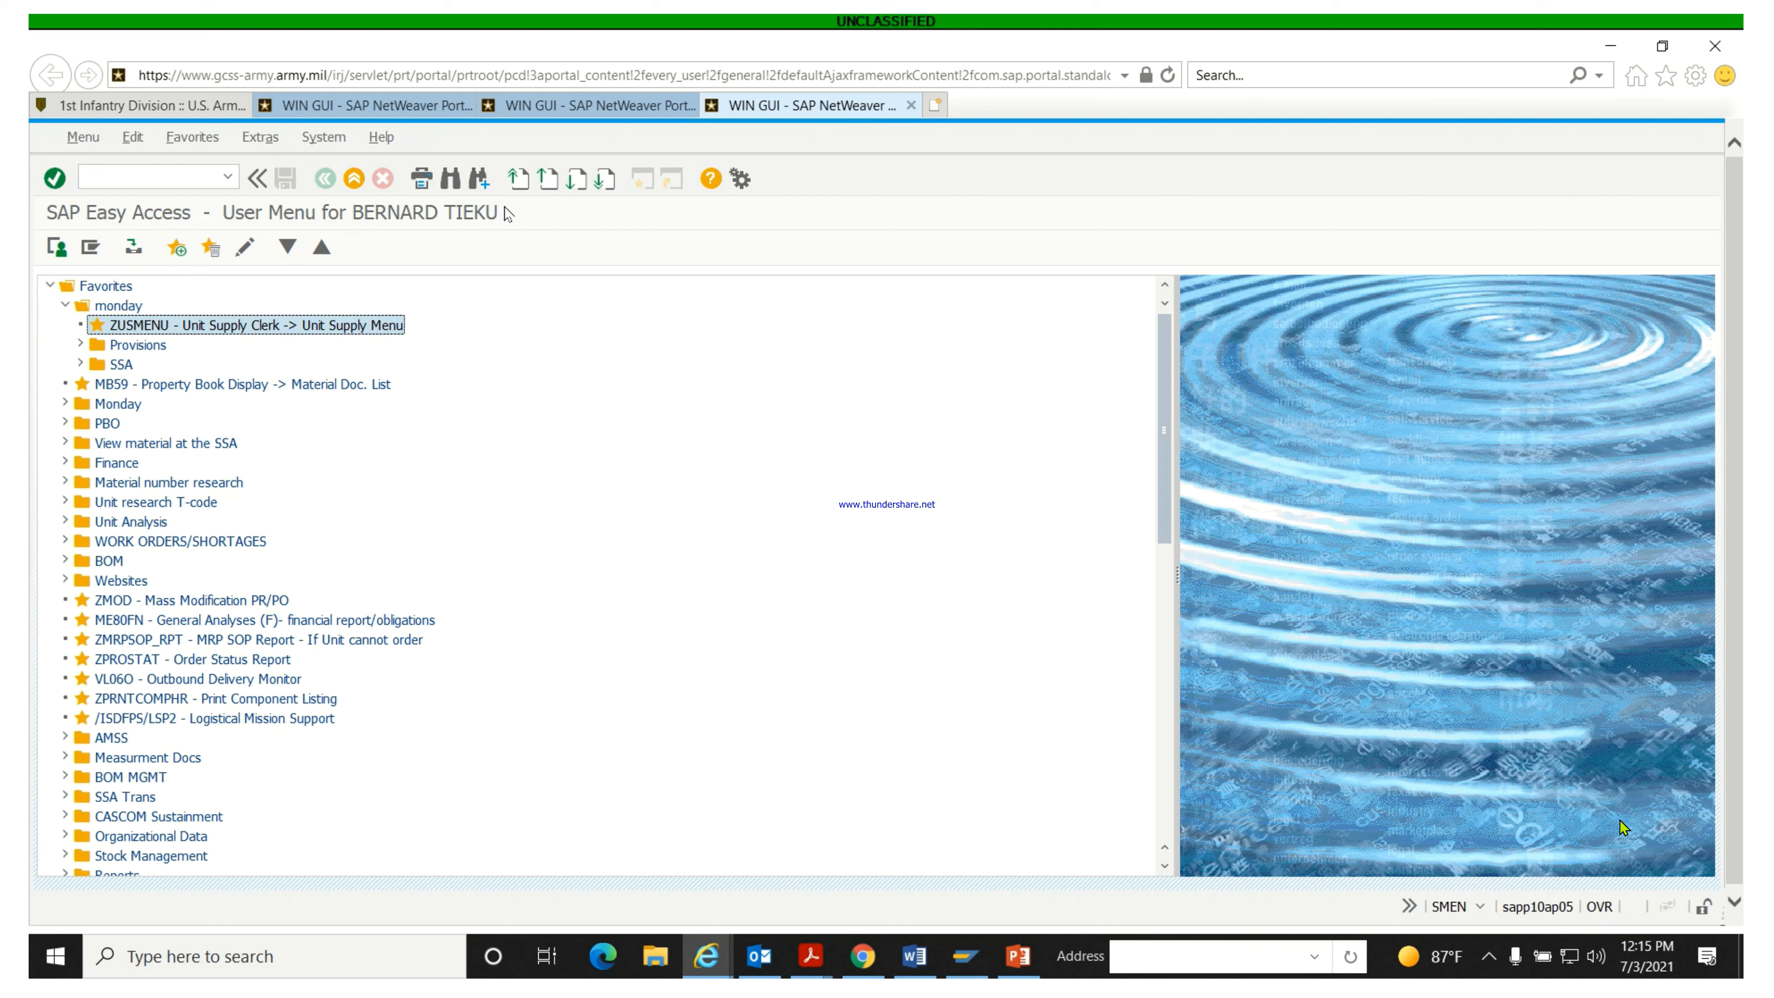
{"action": "mouse_move", "coordinate": [955, 433]}
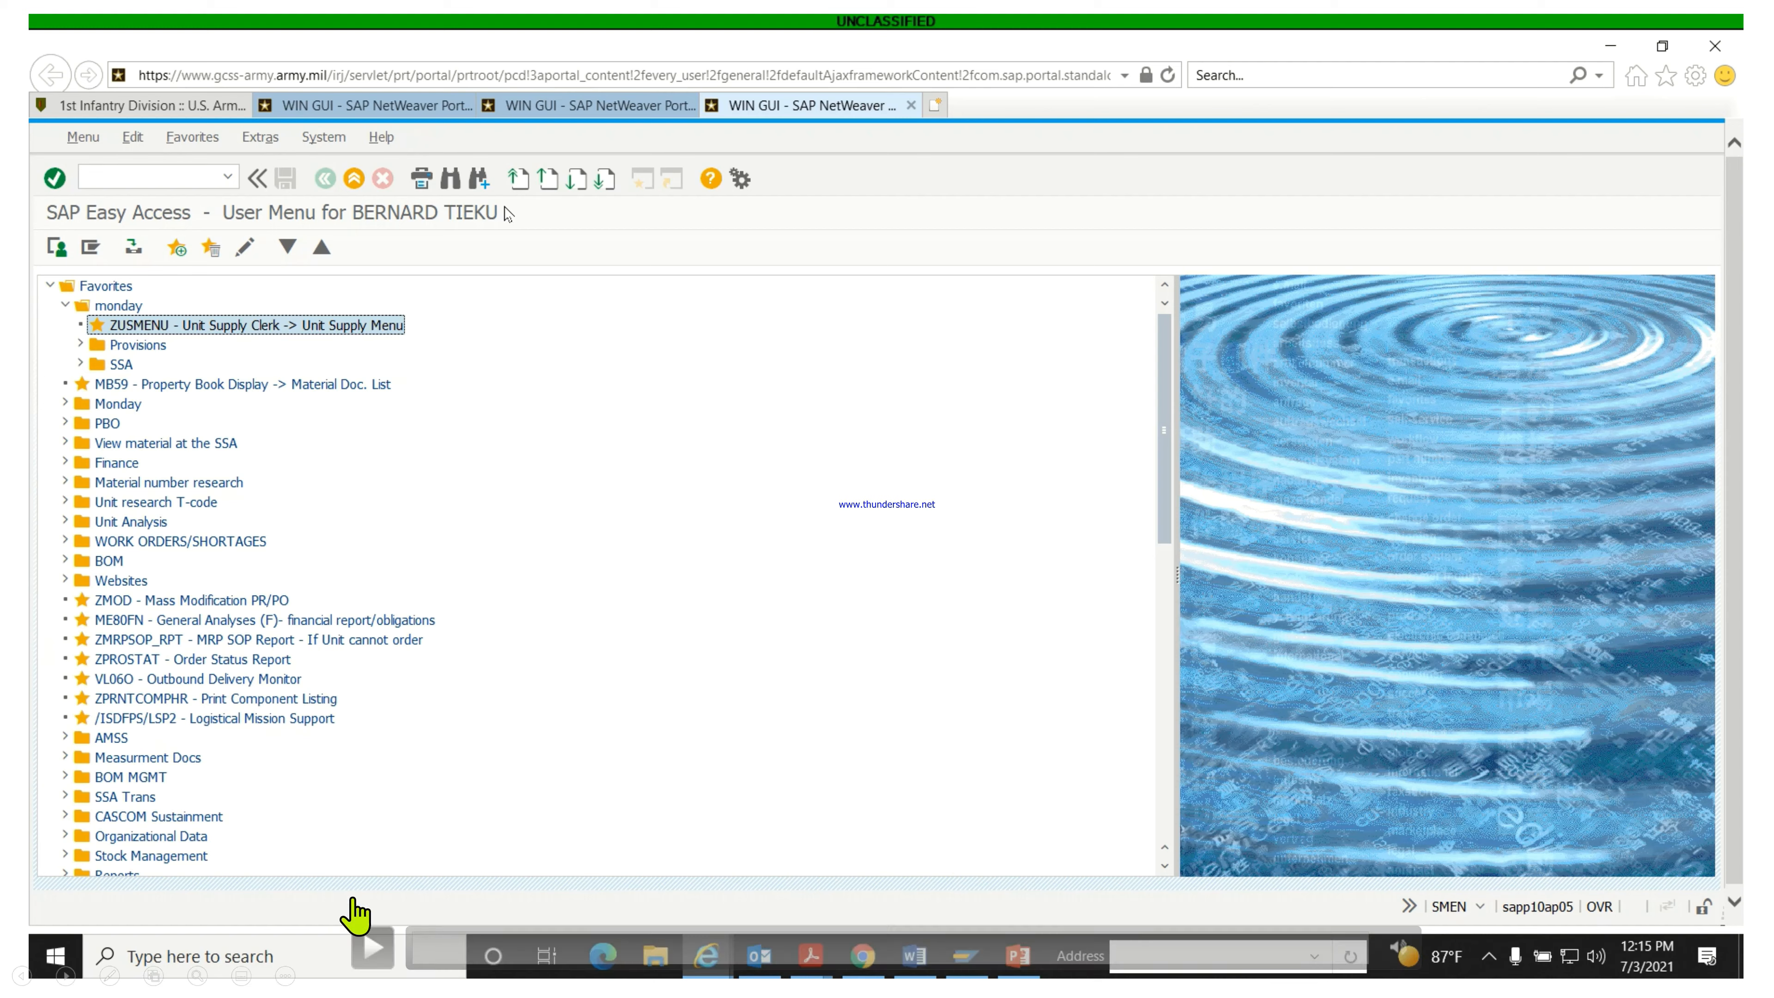
{"action": "left_click", "coordinate": [372, 955]}
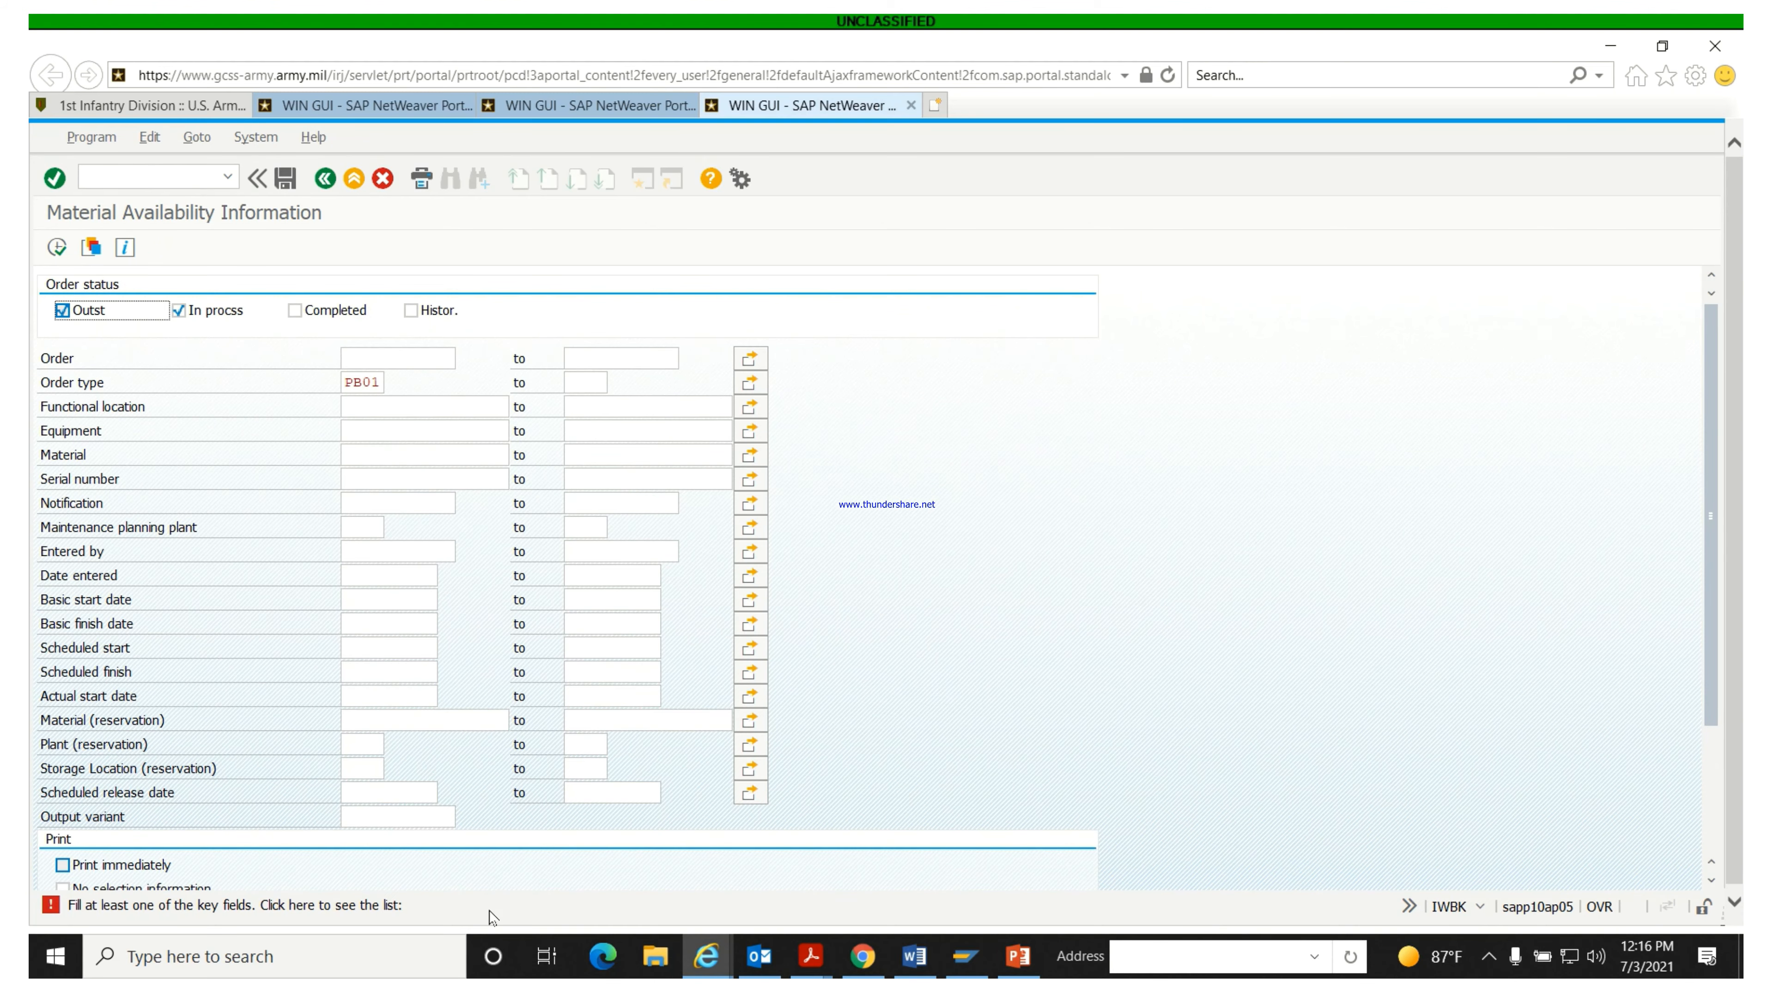
Step: Return to the SAP Easy Access screen and open transaction iwbk
{"action": "left_click", "coordinate": [322, 183]}
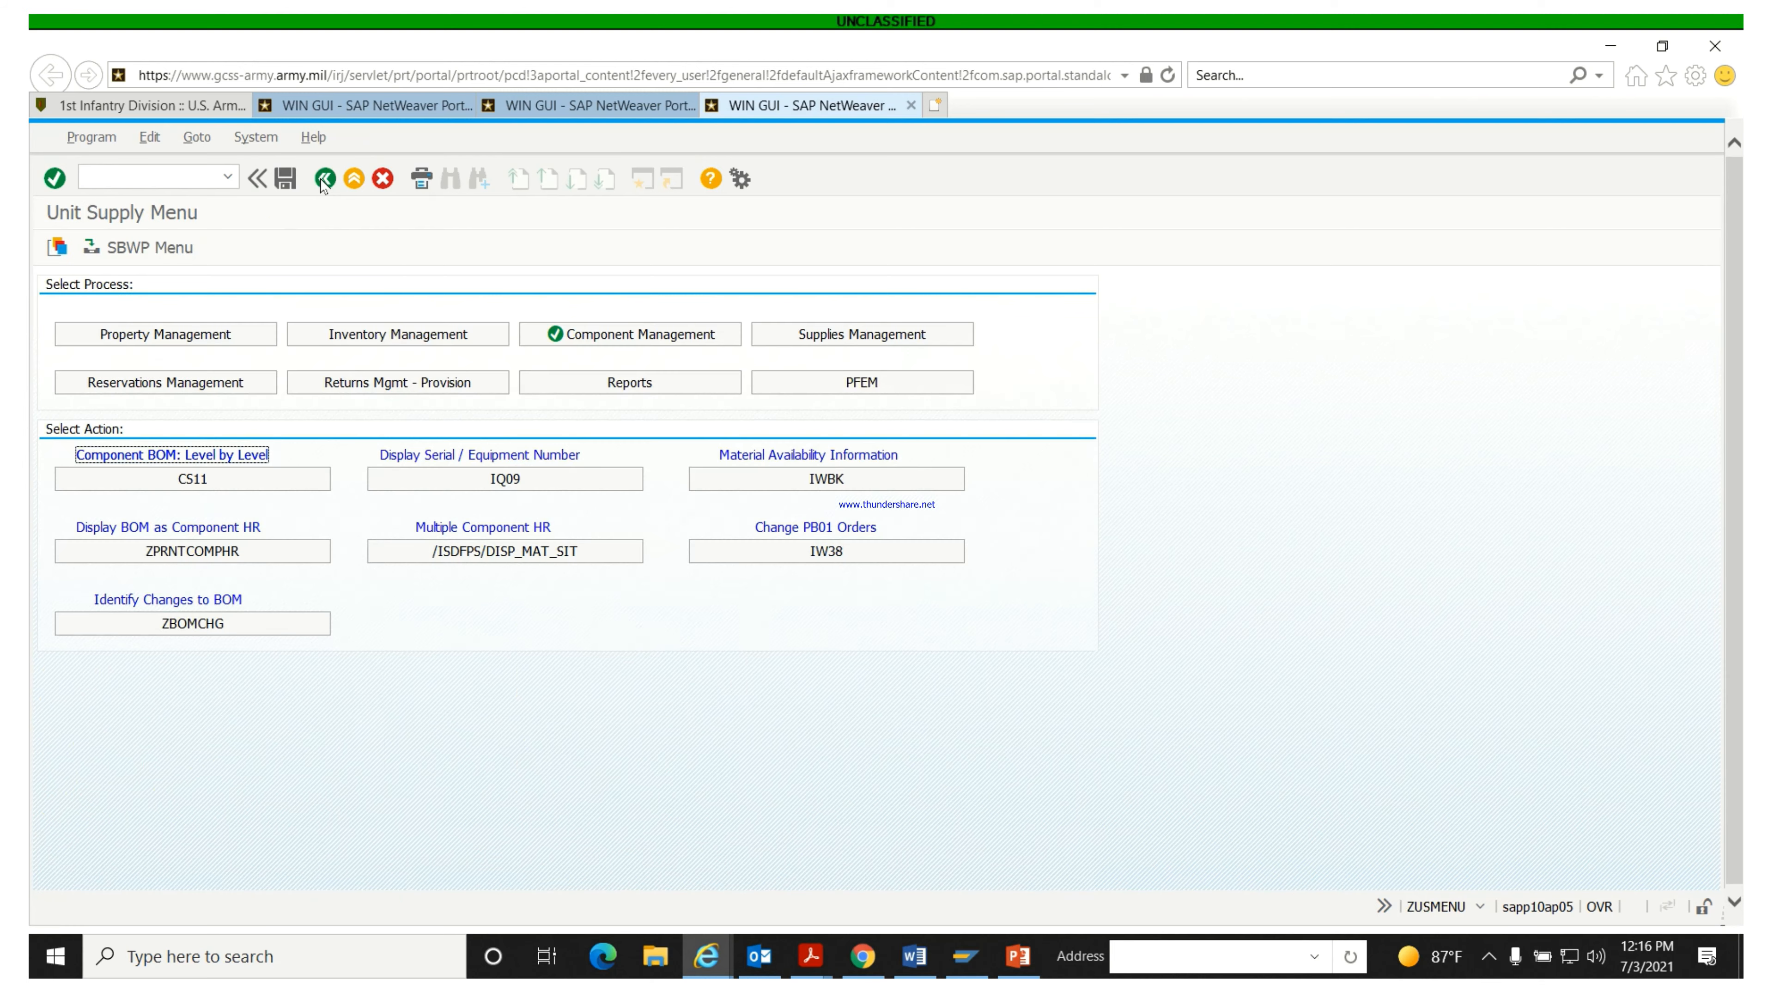
{"action": "left_click", "coordinate": [322, 183]}
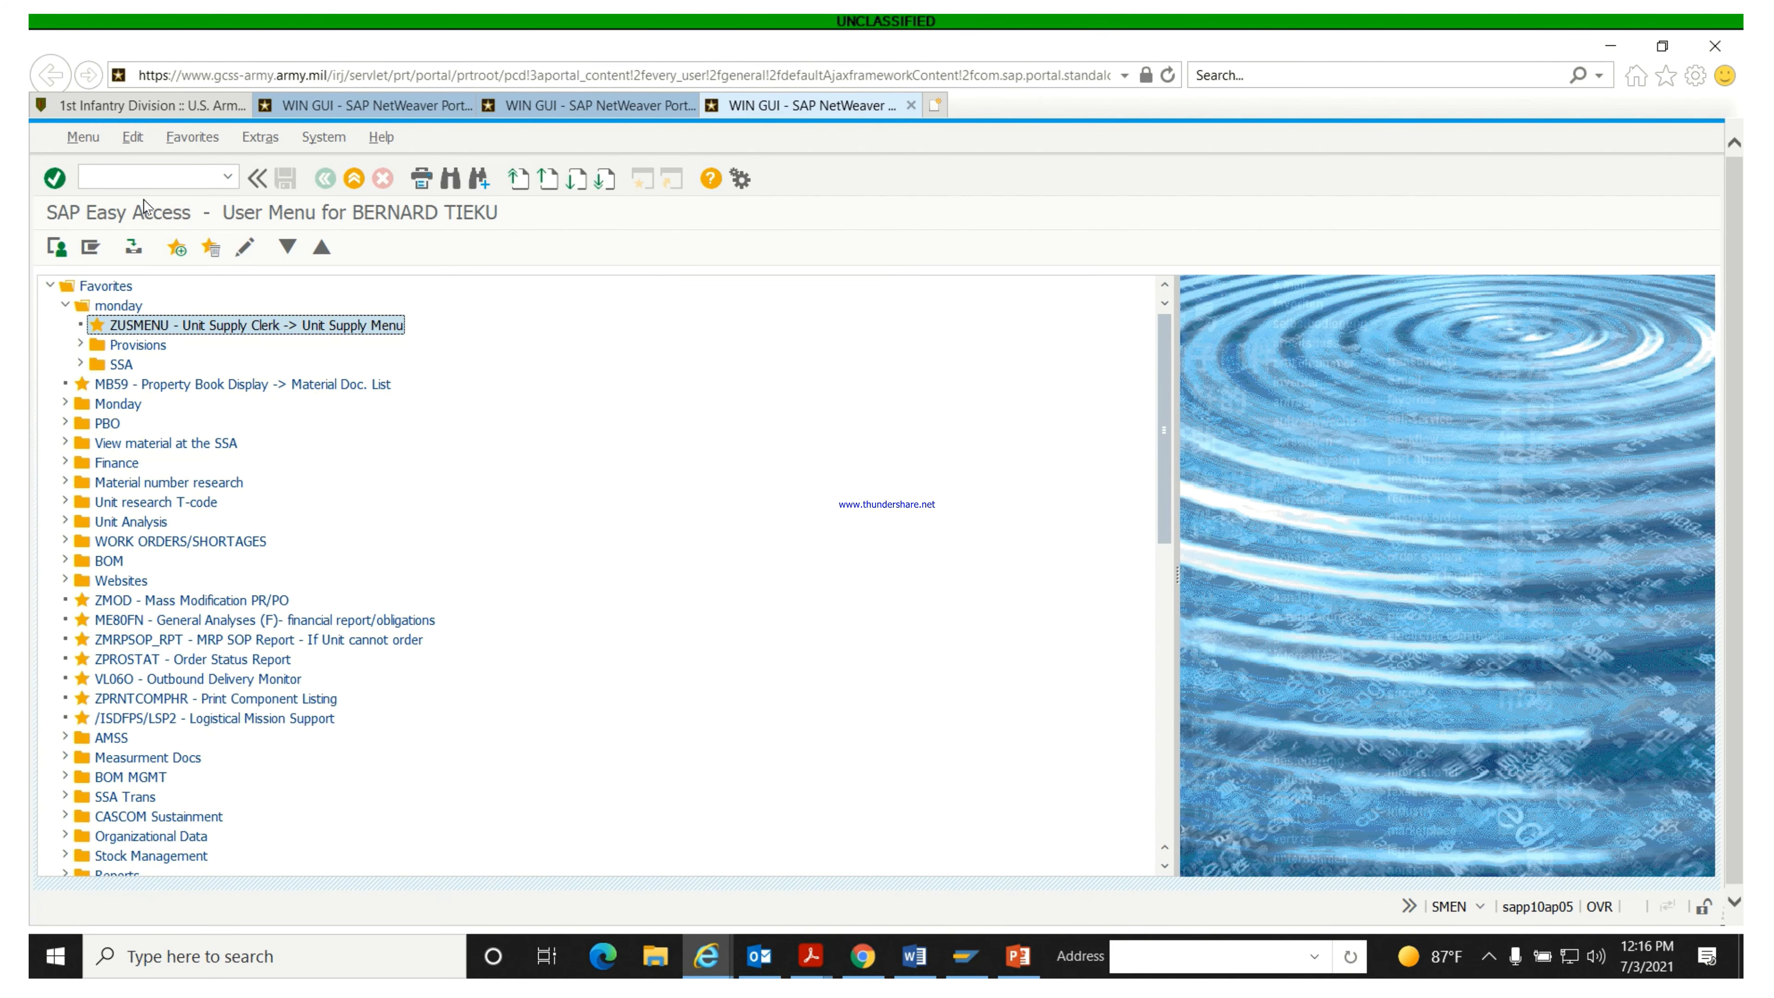
{"action": "left_click", "coordinate": [144, 179]}
{"action": "type", "text": "iwbk"}
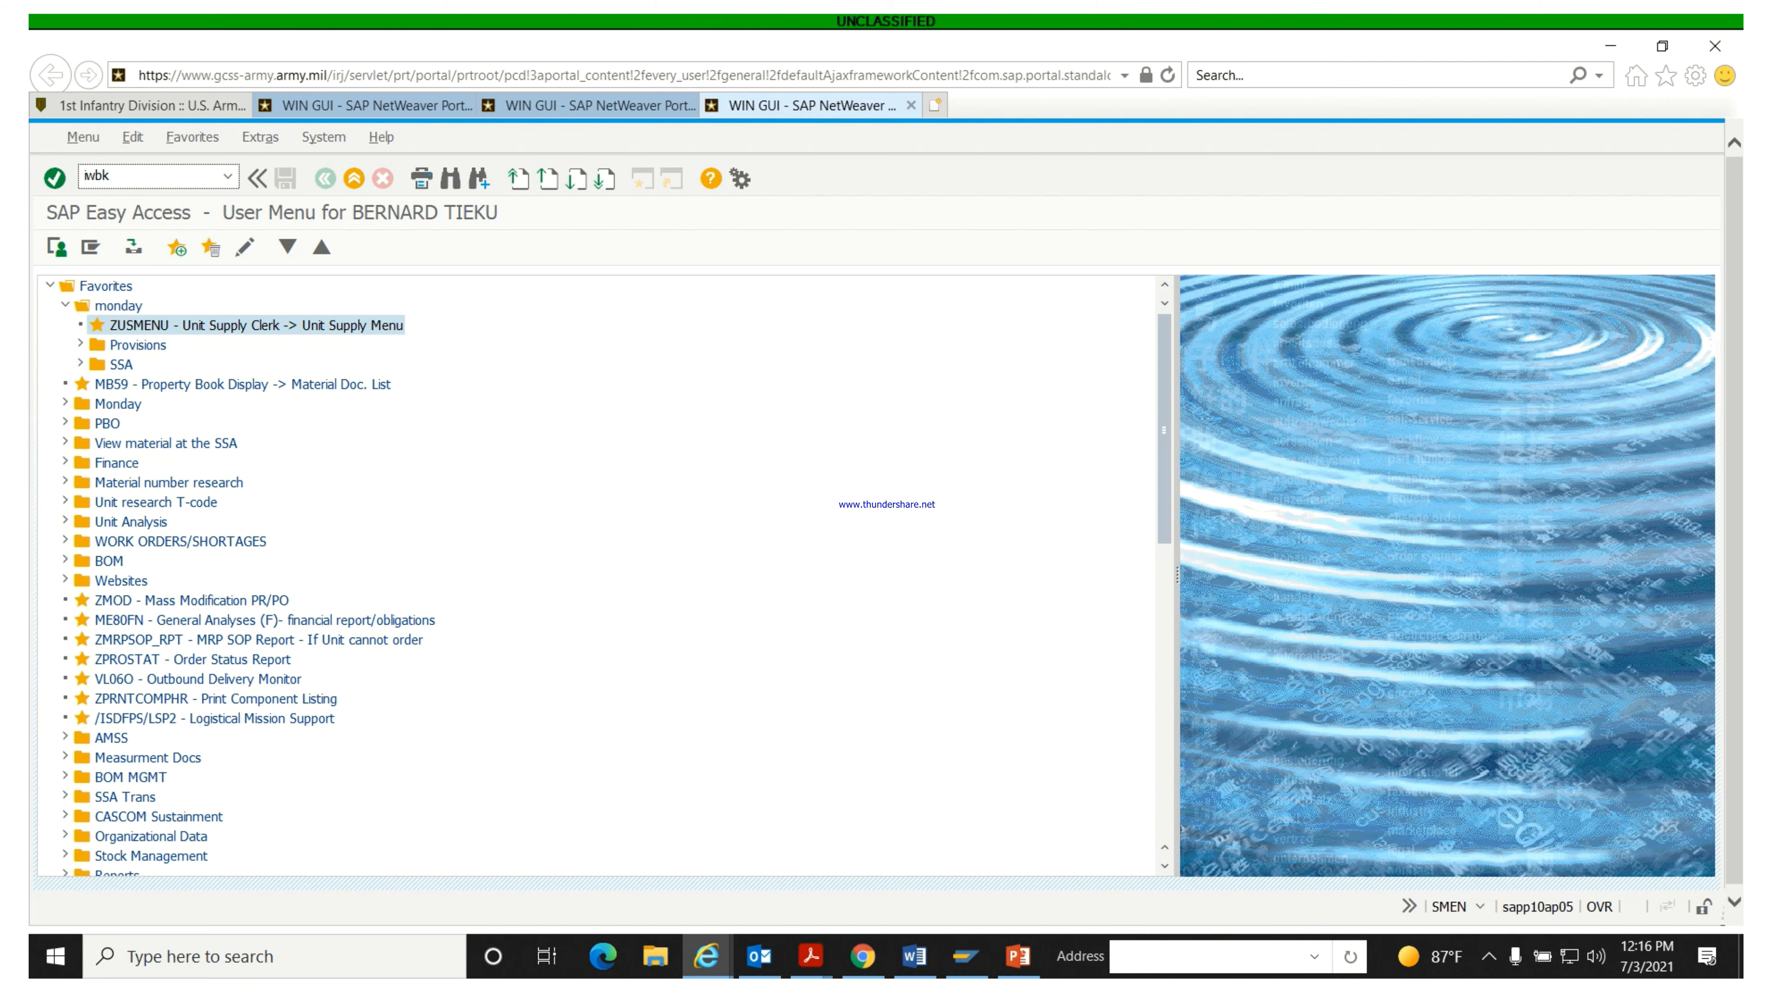
{"action": "key", "text": "Return"}
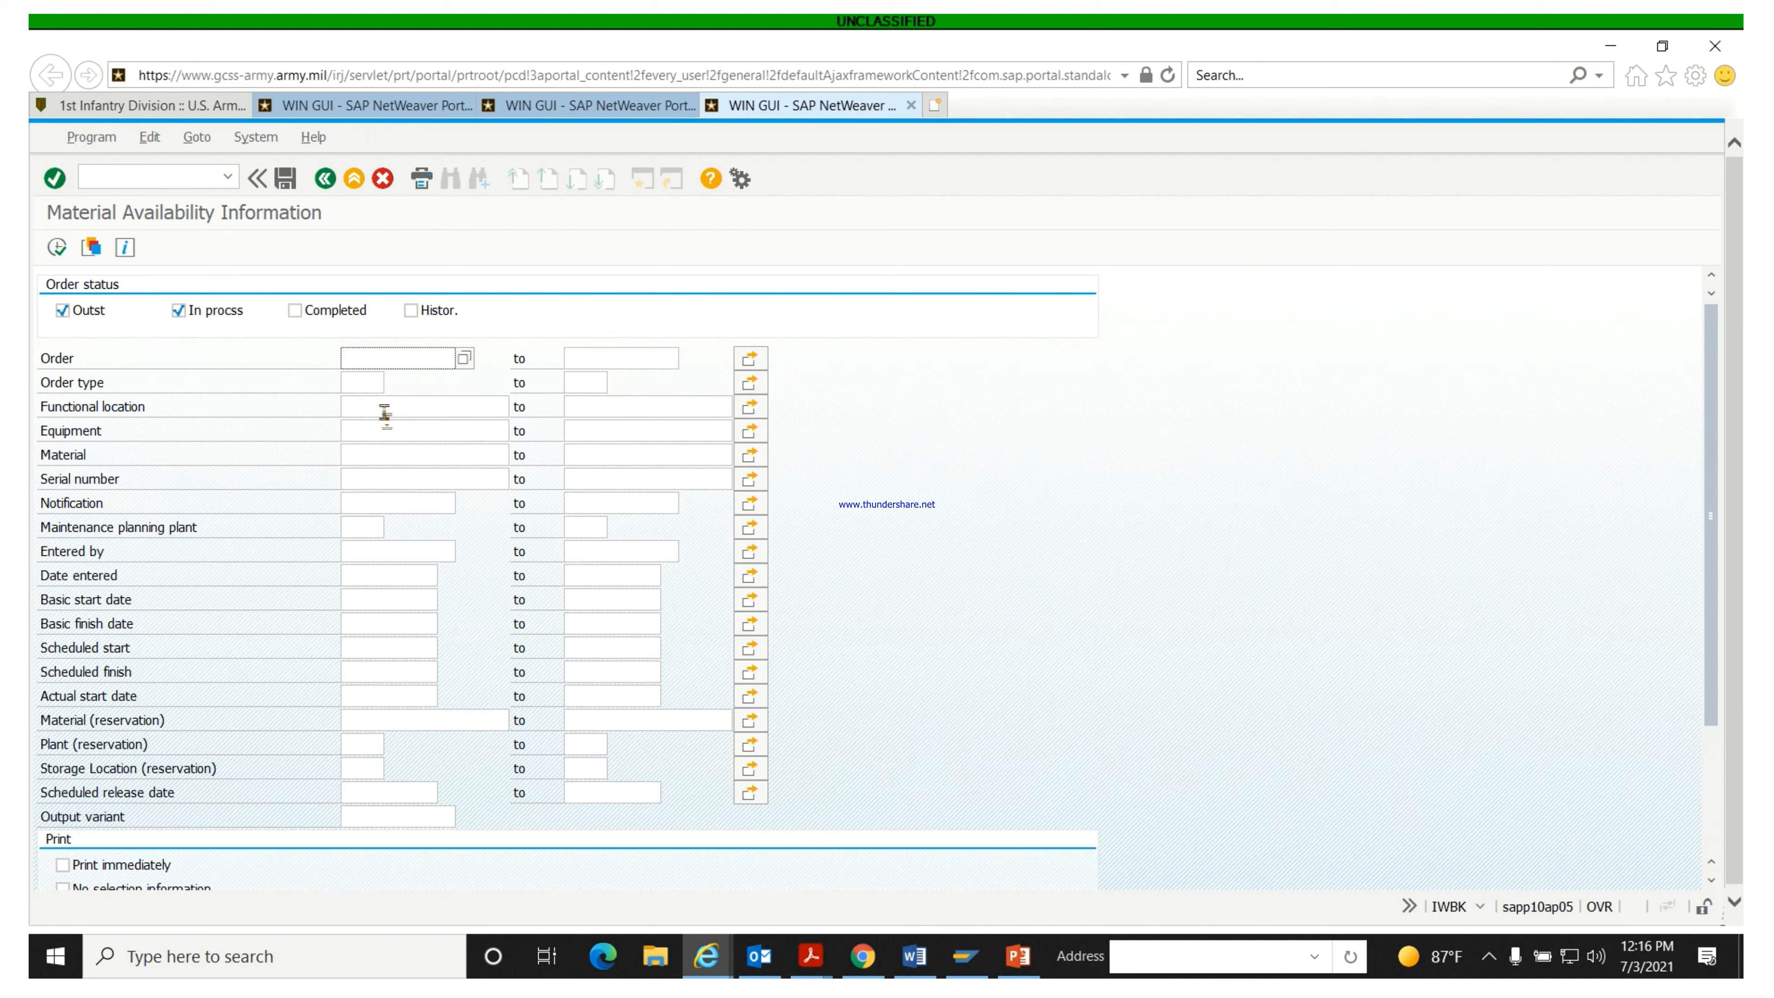
Step: Restrict the material availability selection to order type pb01 and main work center wh9tb0
{"action": "left_click", "coordinate": [364, 383]}
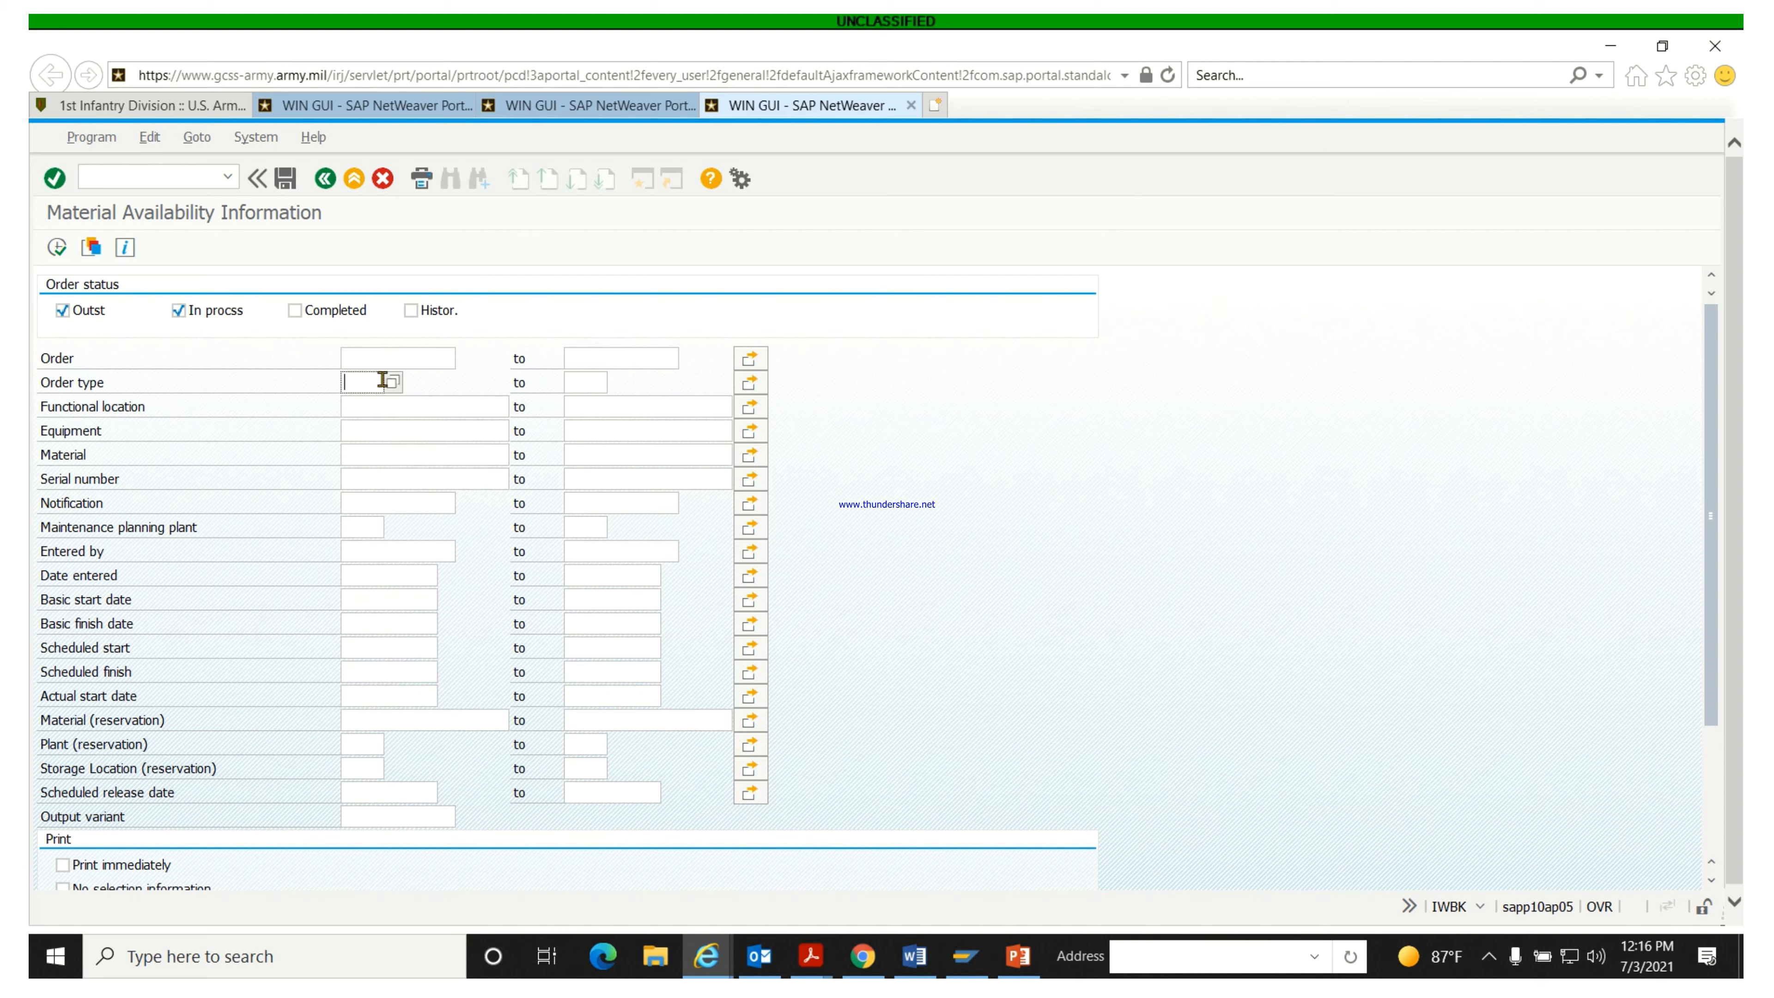
{"action": "type", "text": "p"}
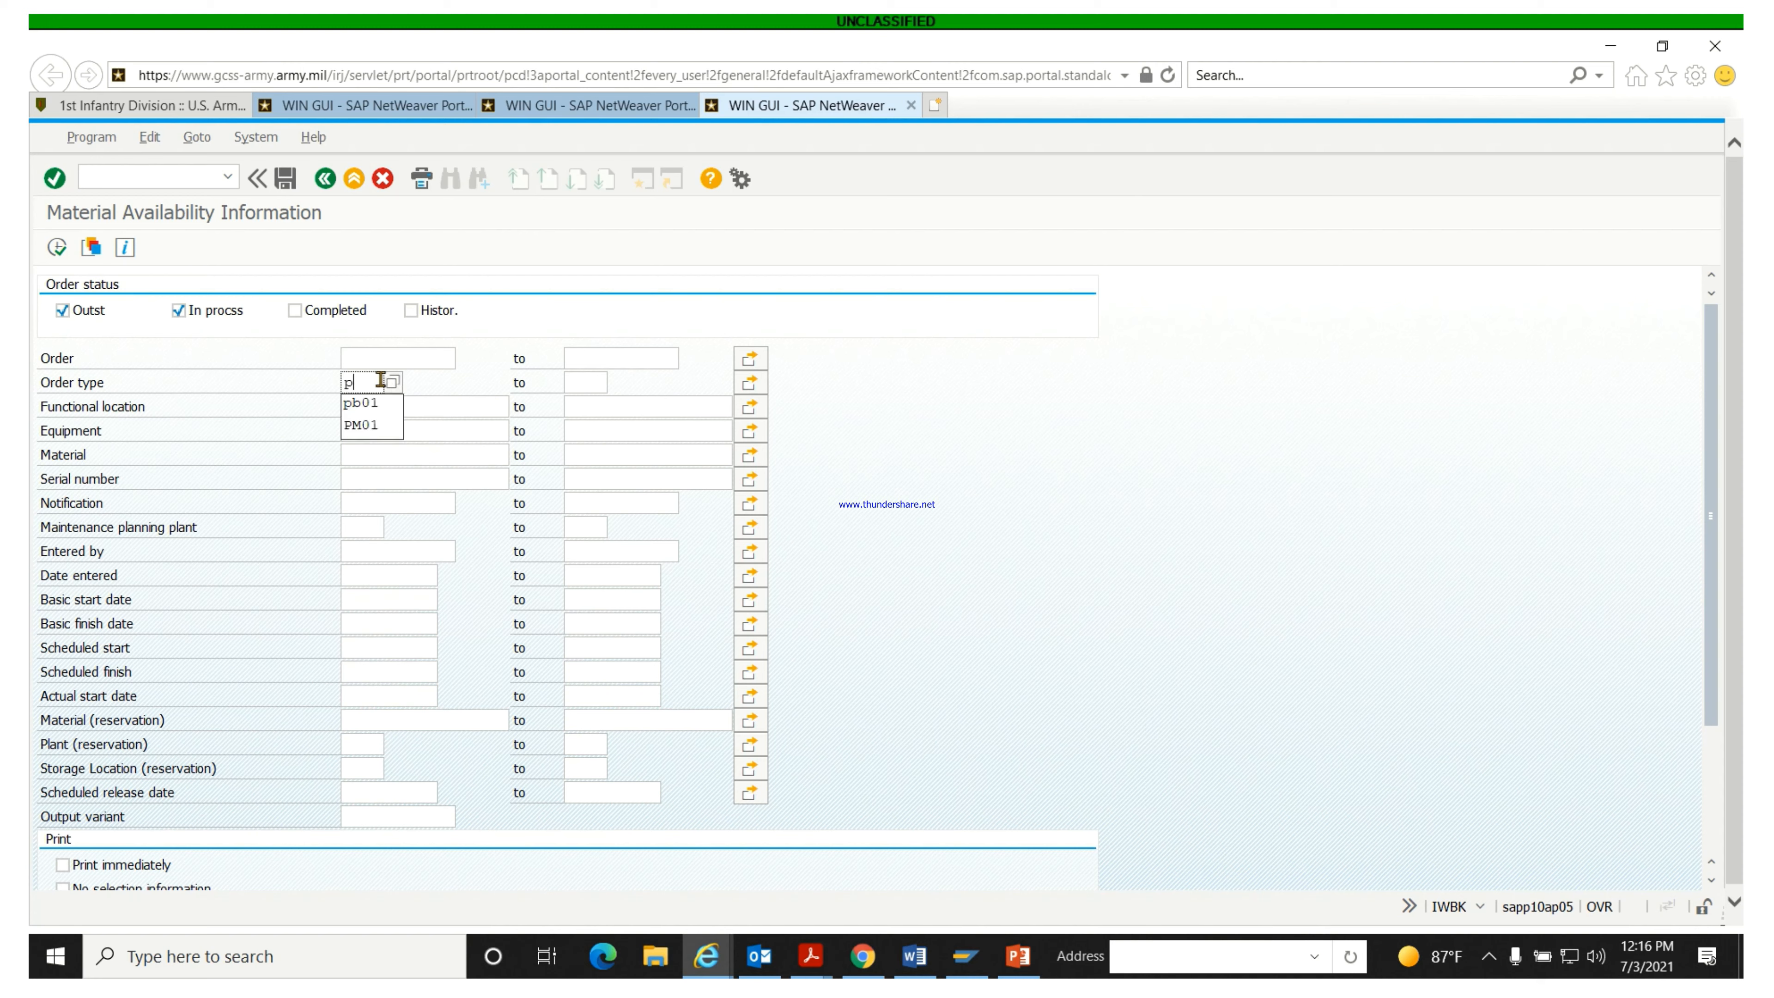
{"action": "left_click", "coordinate": [369, 399]}
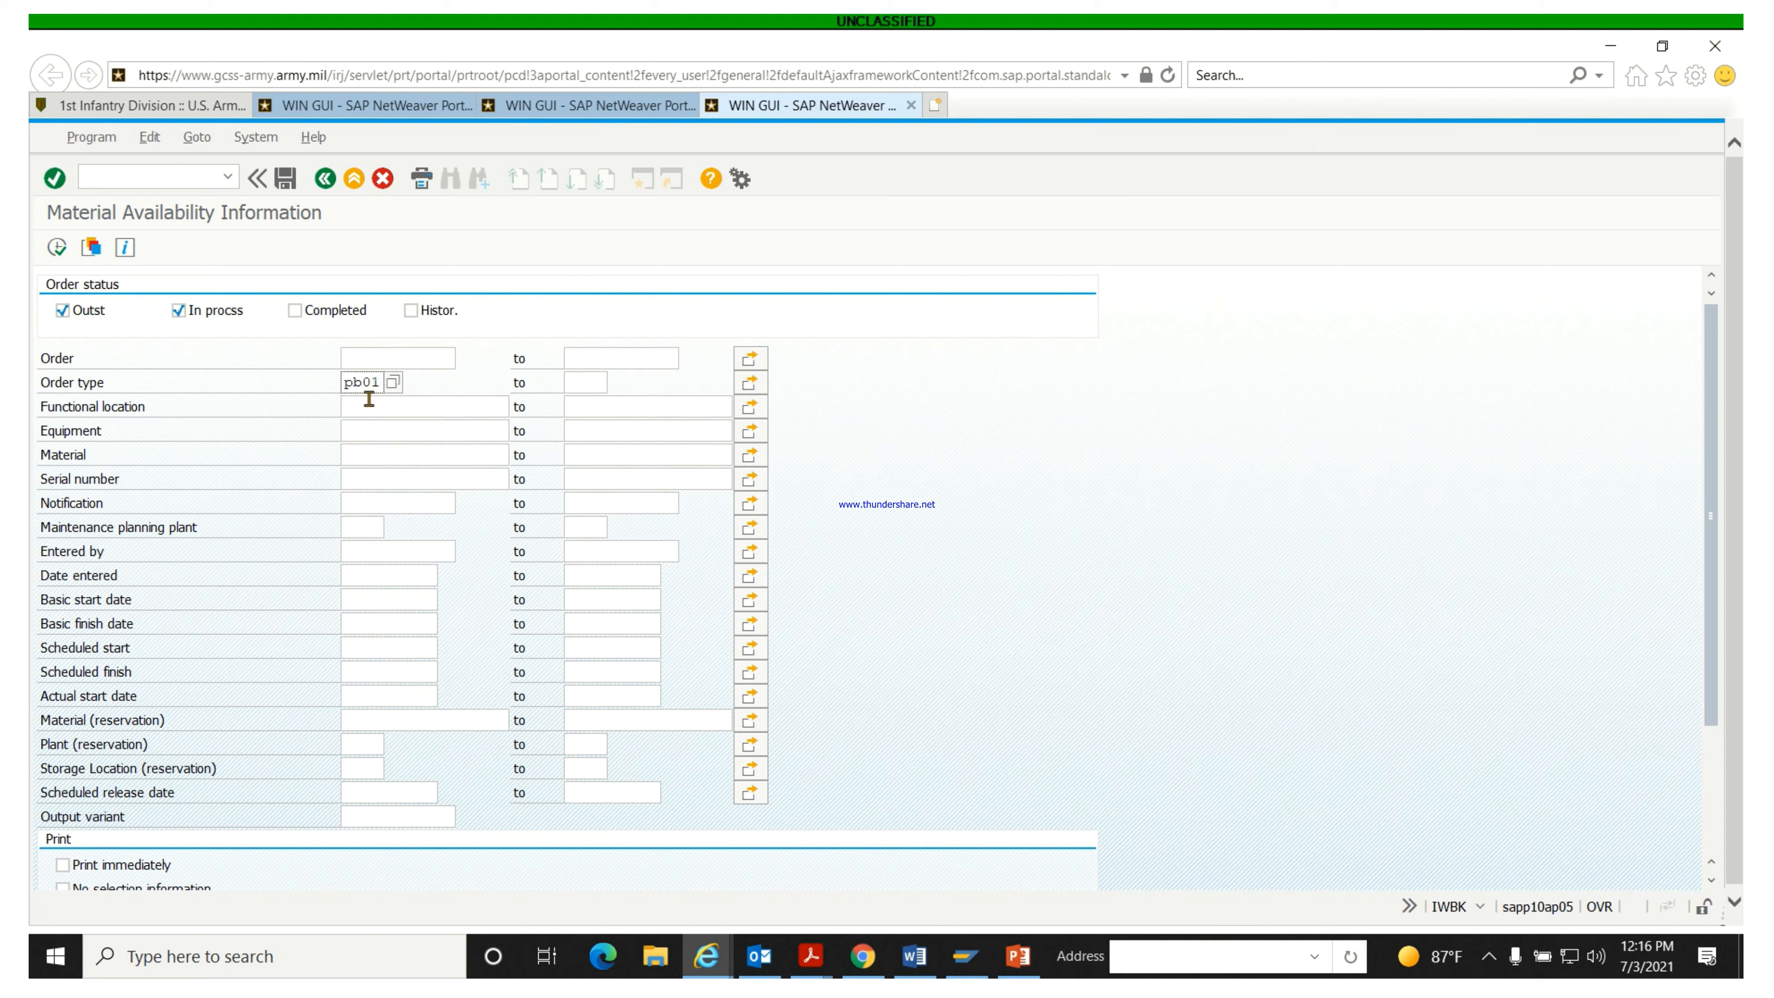
{"action": "scroll", "coordinate": [1002, 520], "scroll_direction": "down", "scroll_amount": 5}
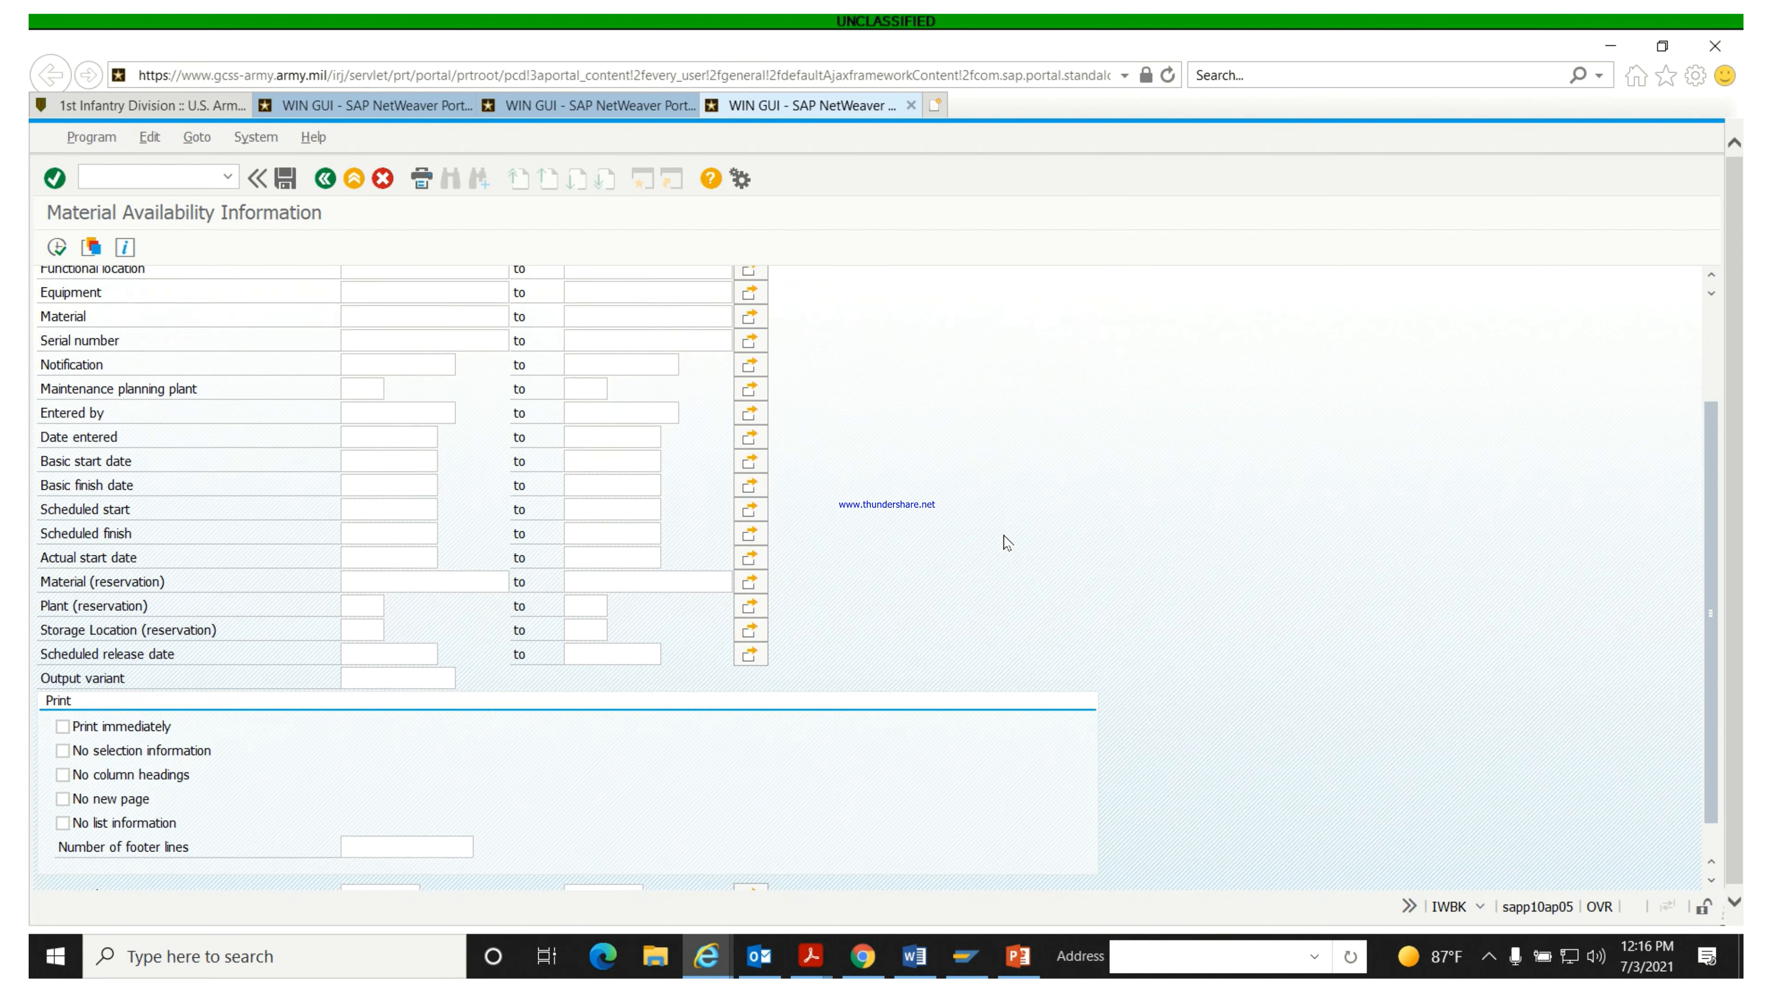
{"action": "scroll", "coordinate": [1006, 544], "scroll_direction": "down", "scroll_amount": 2}
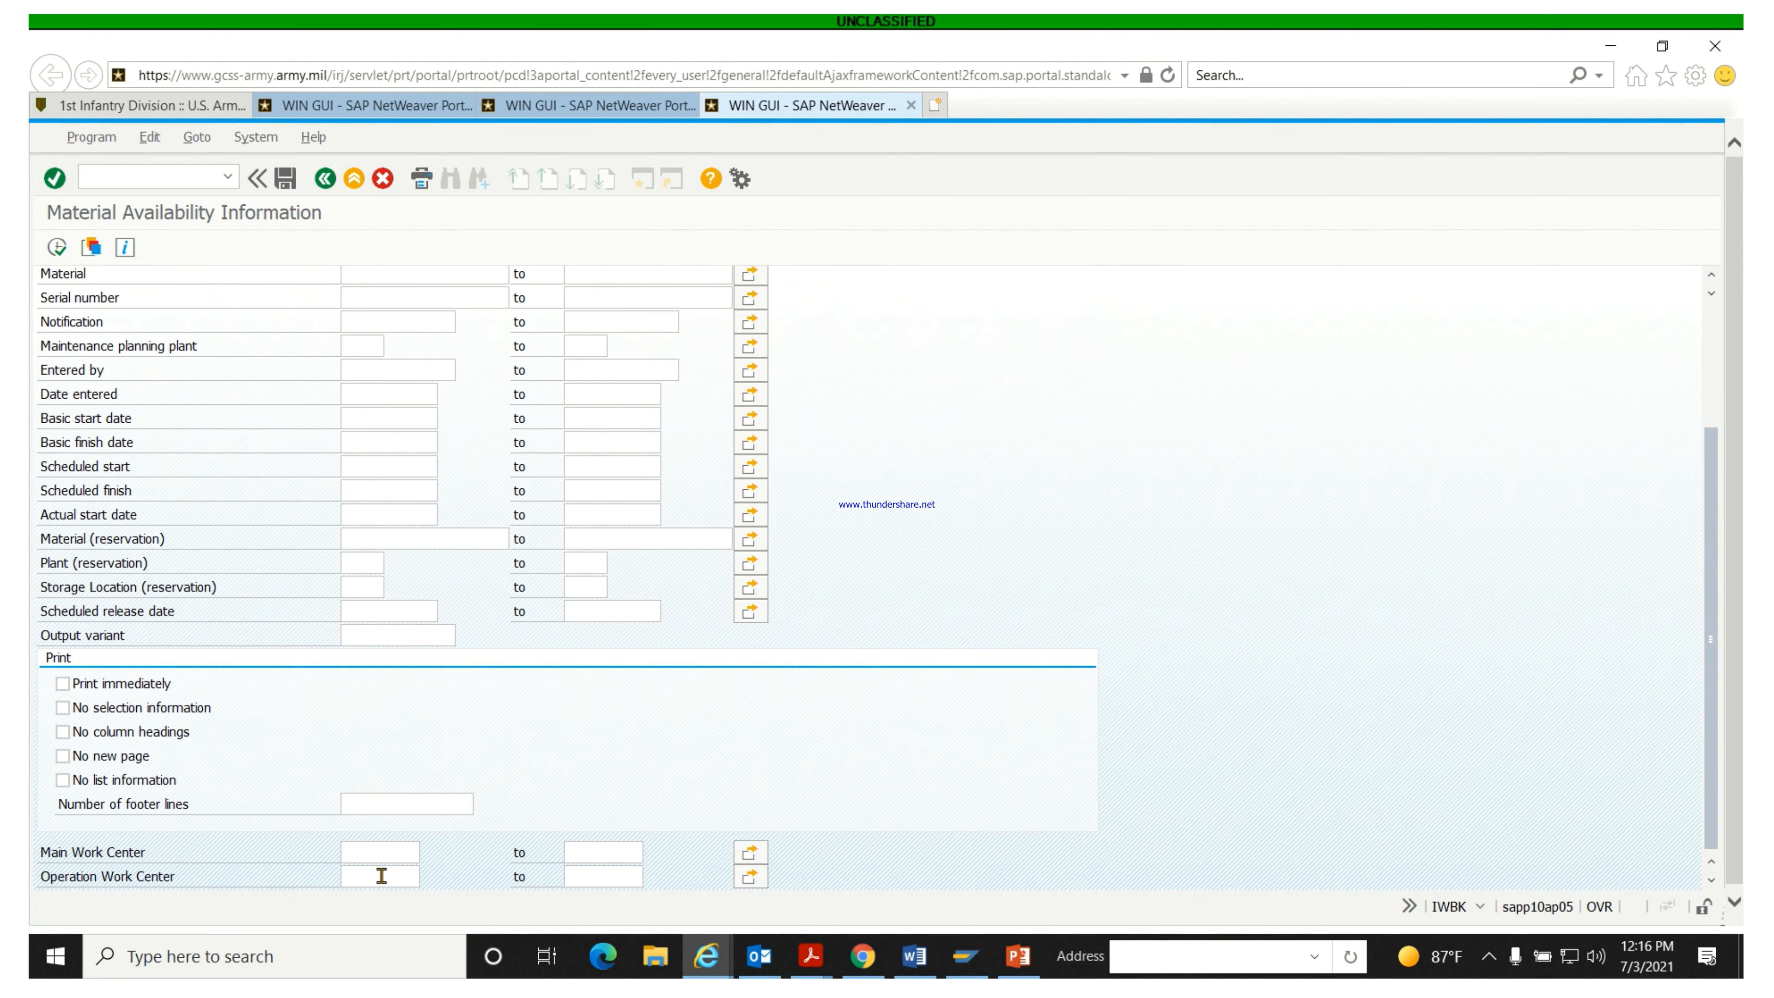
{"action": "left_click", "coordinate": [360, 849]}
{"action": "type", "text": "wh9tb0"}
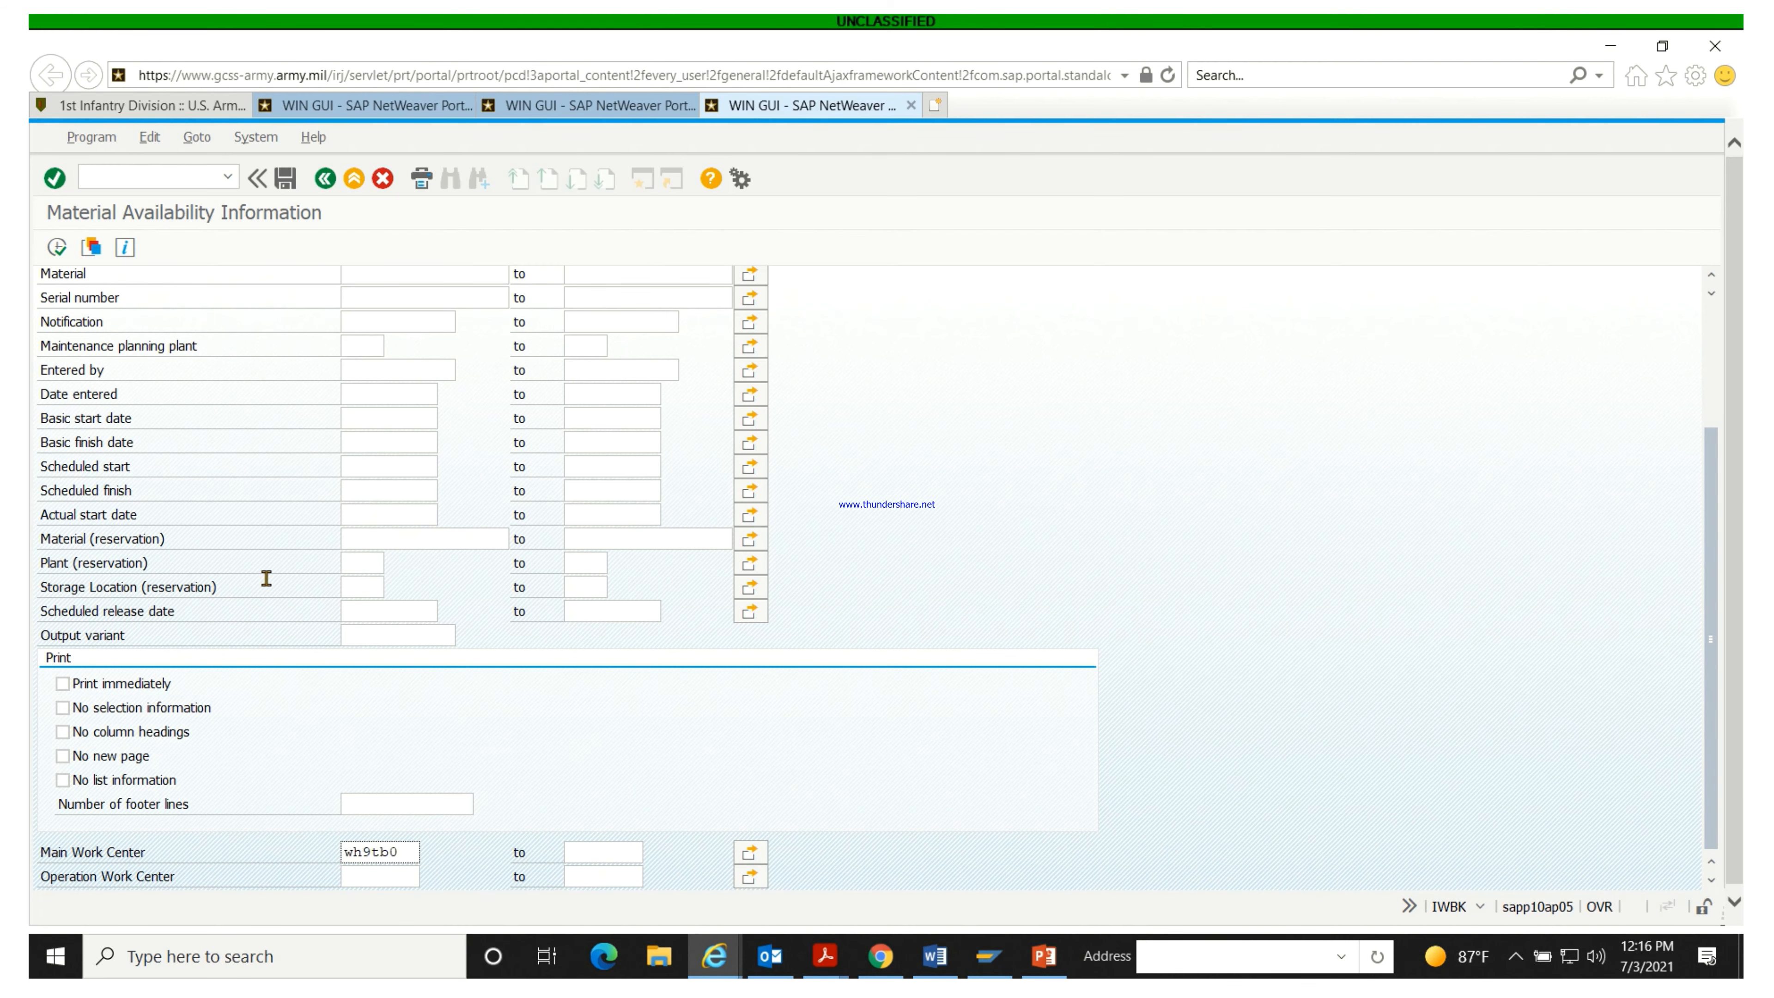
Step: Run the material availability report and dismiss the Availability dialog
{"action": "scroll", "coordinate": [266, 578], "scroll_direction": "up", "scroll_amount": 5}
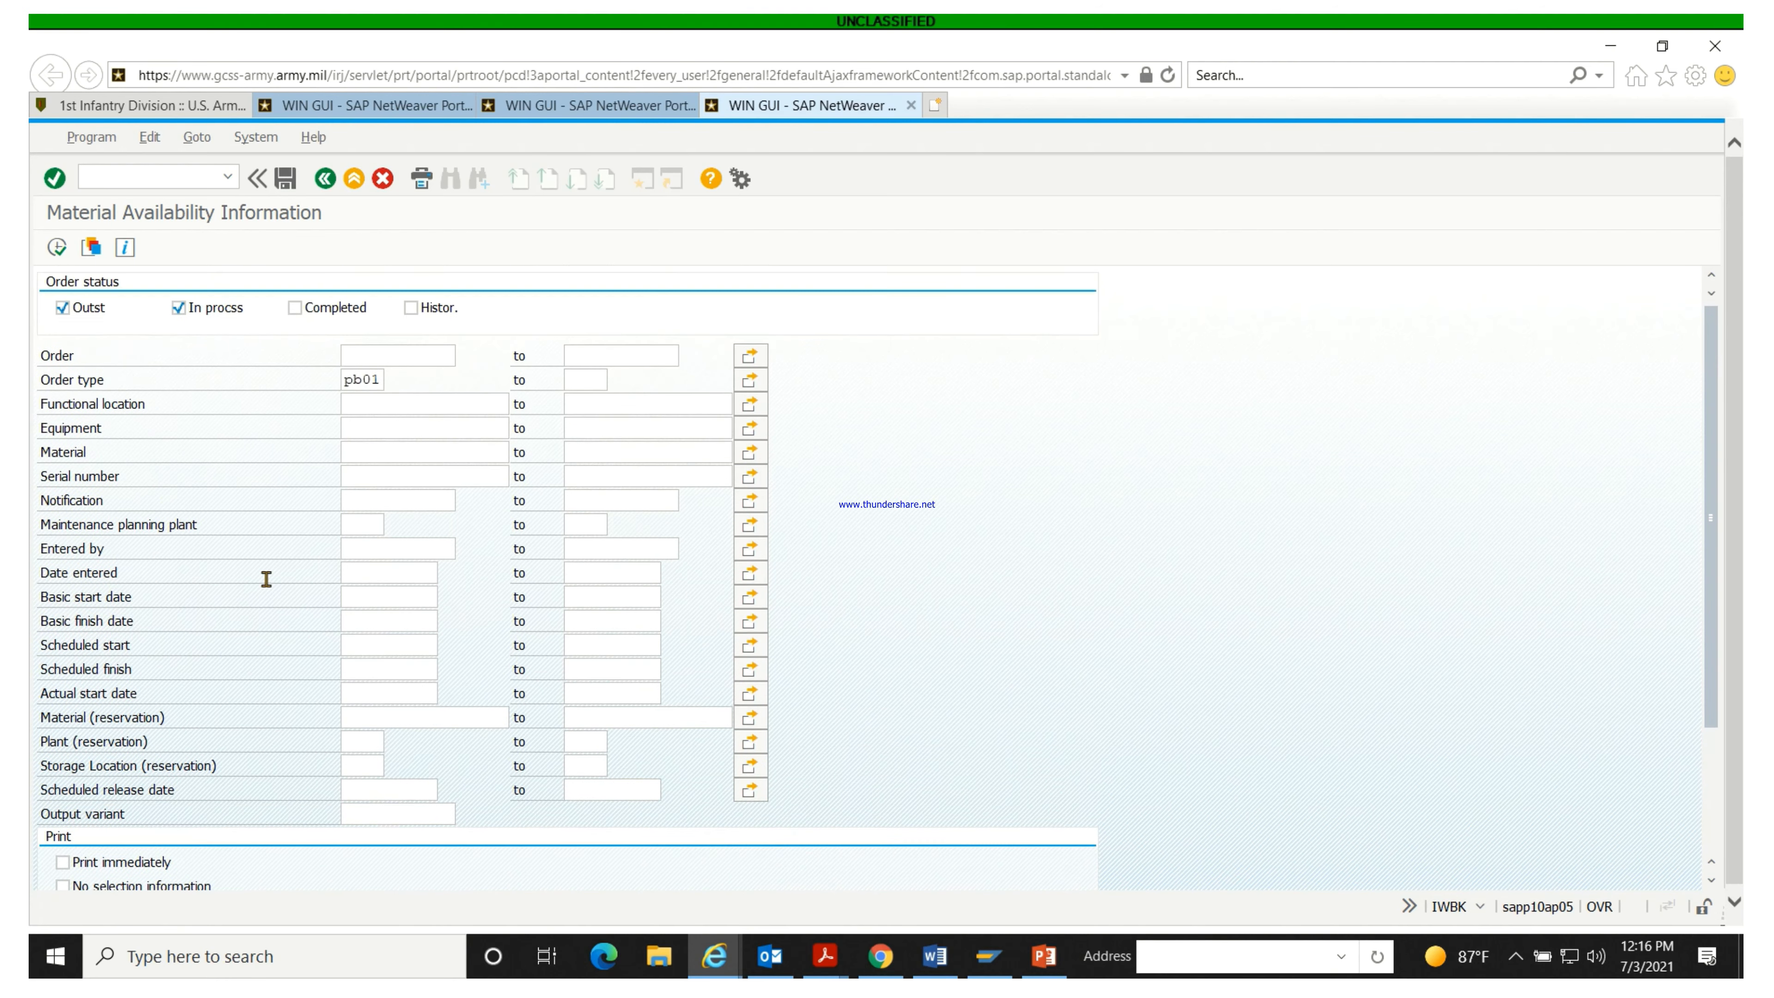
{"action": "left_click", "coordinate": [56, 248]}
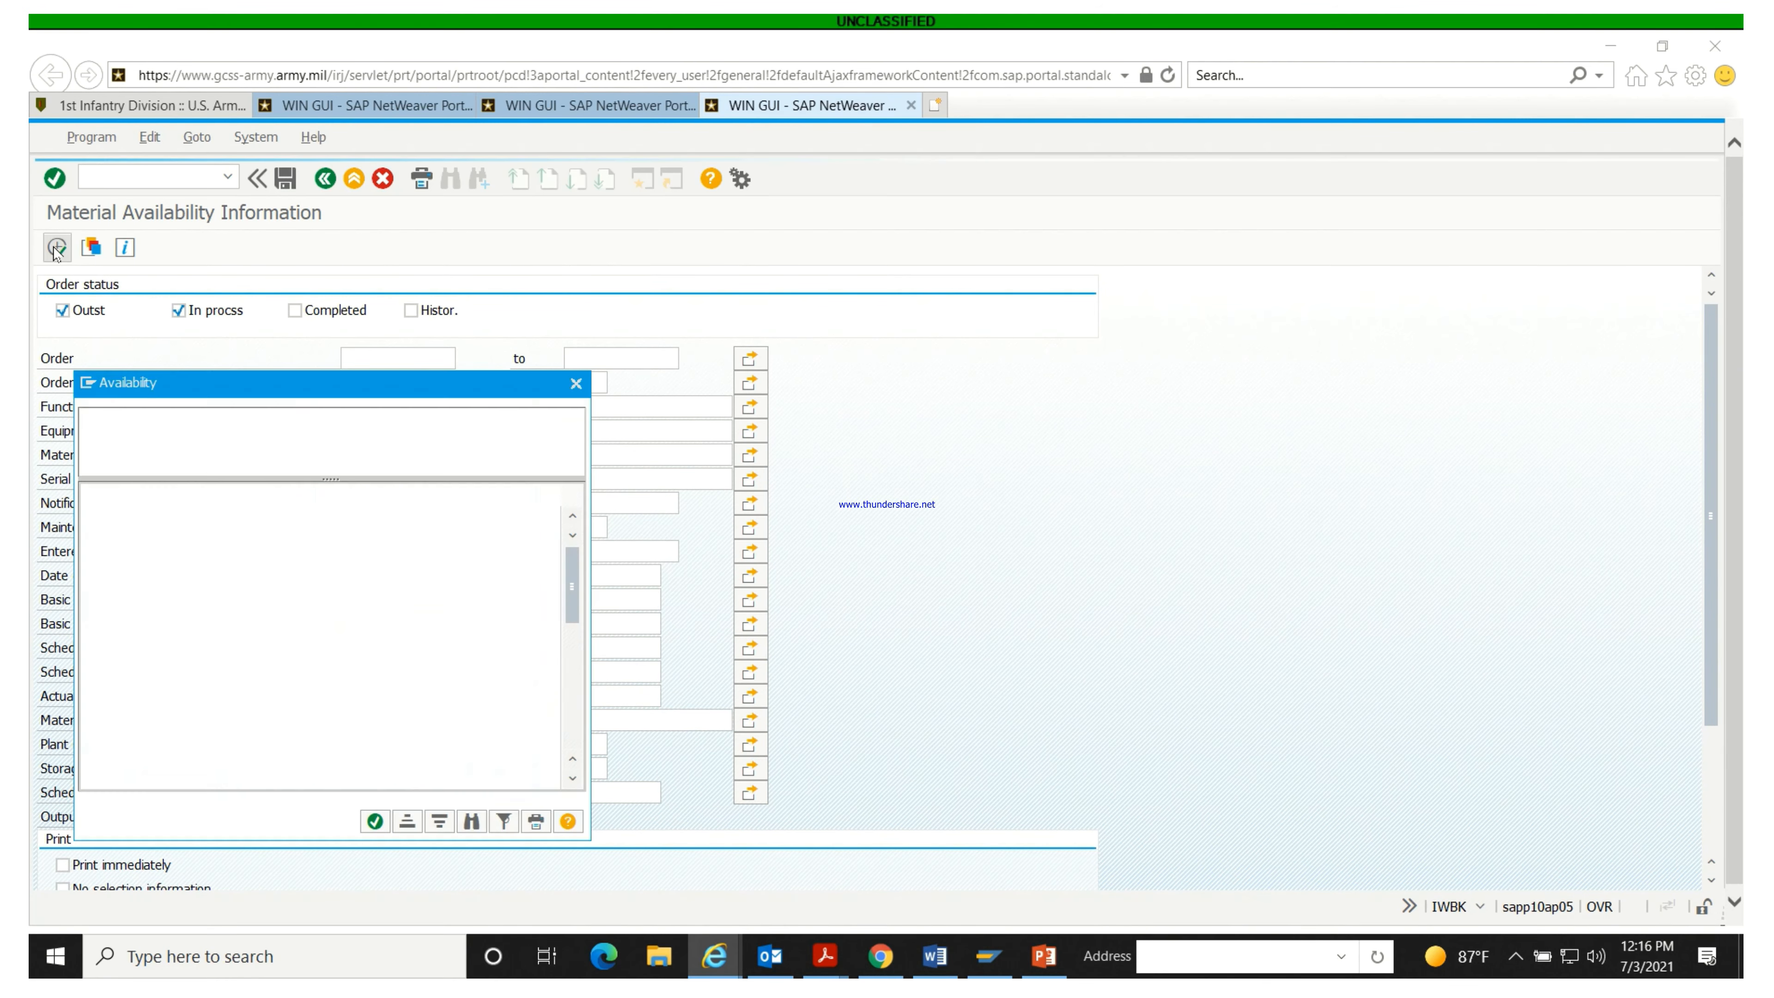
{"action": "left_click", "coordinate": [376, 822]}
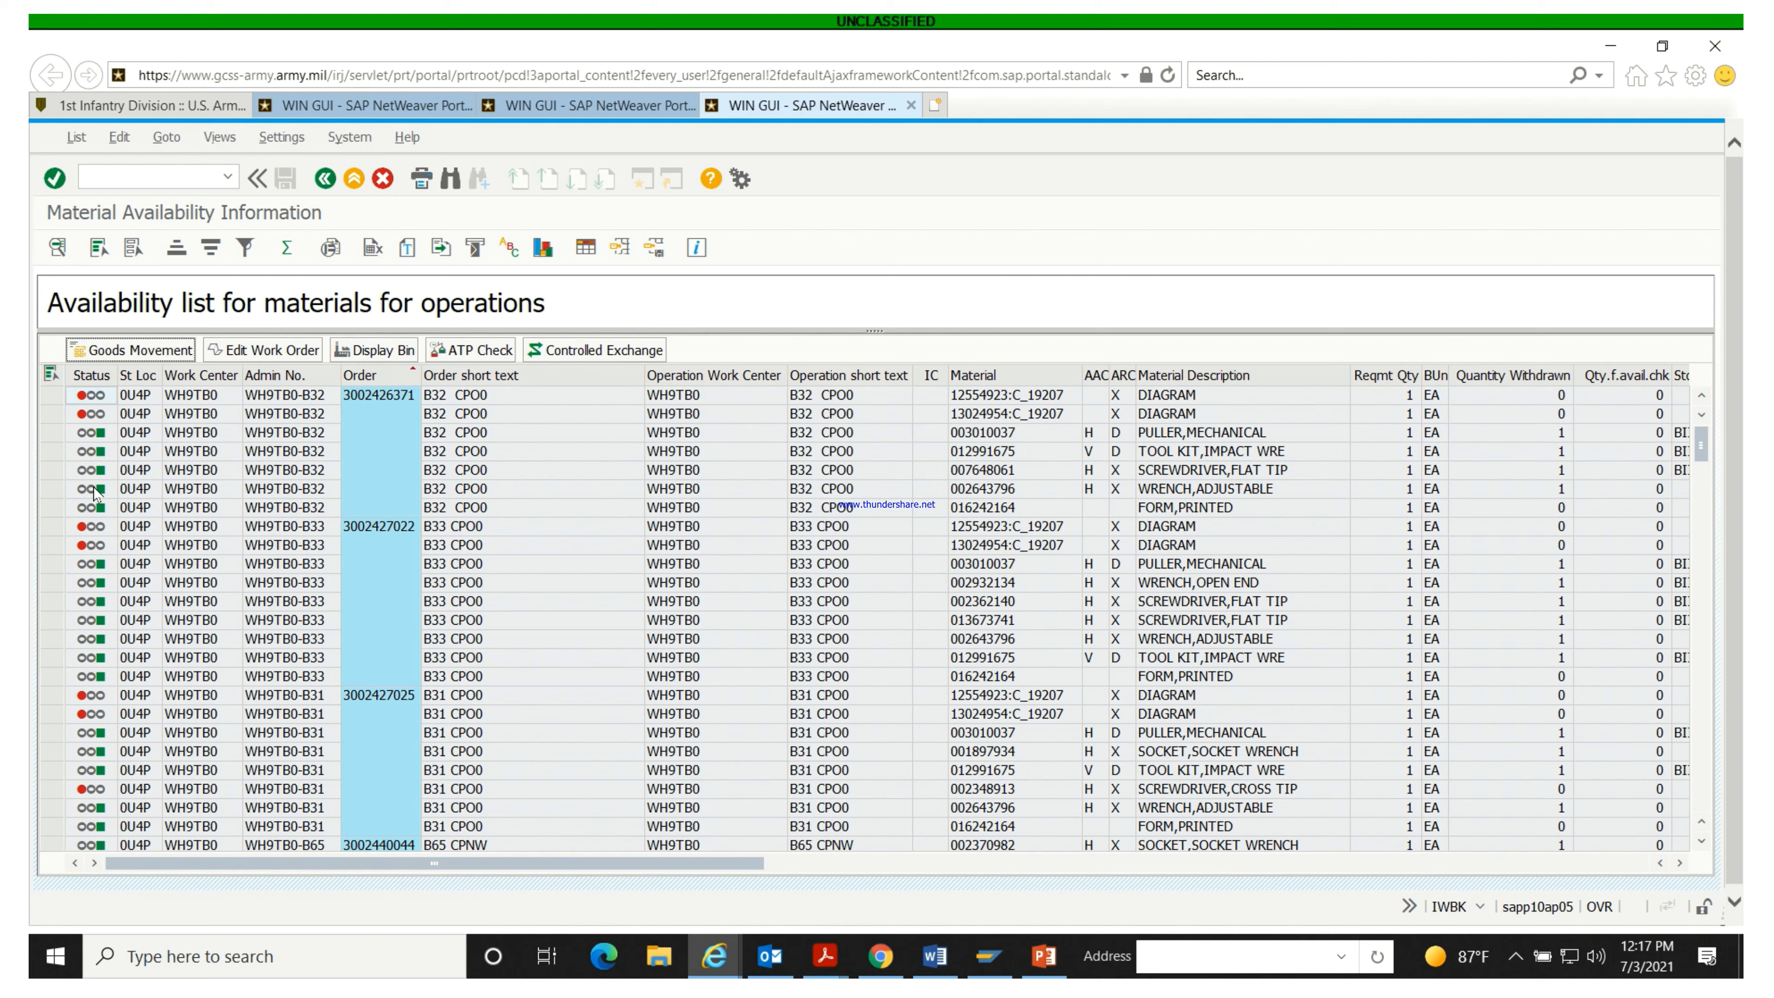
{"action": "mouse_move", "coordinate": [215, 980]}
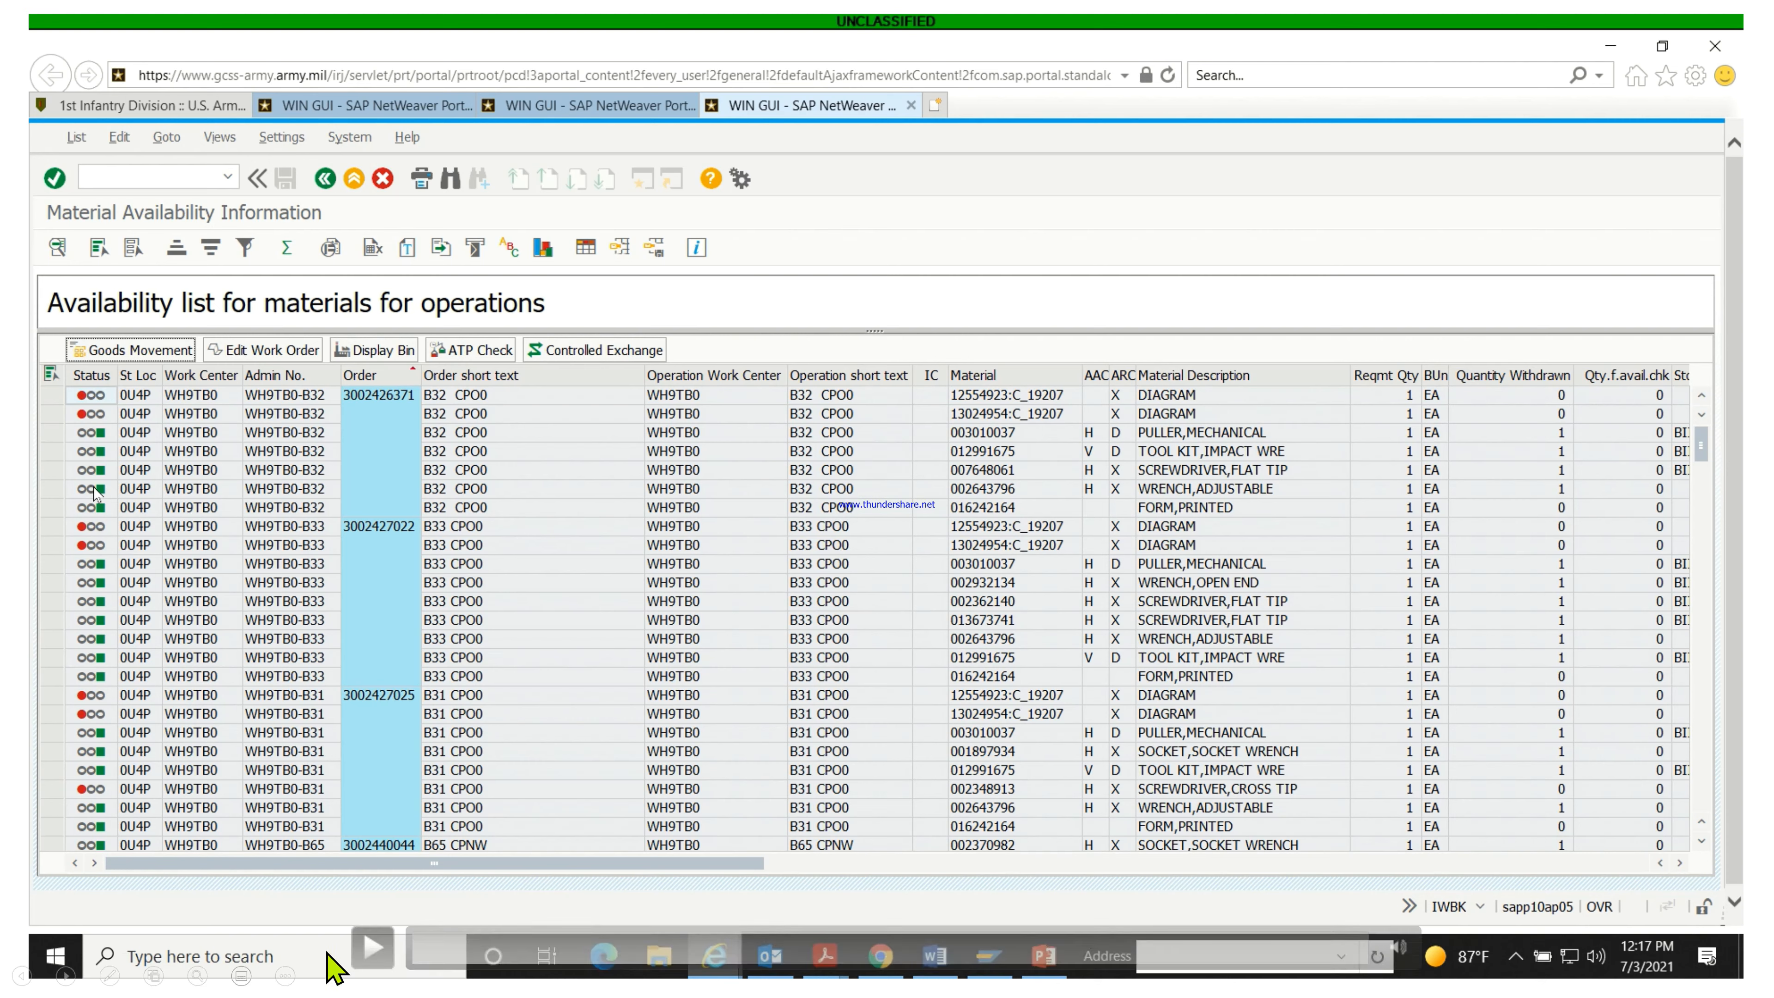
{"action": "left_click", "coordinate": [373, 947]}
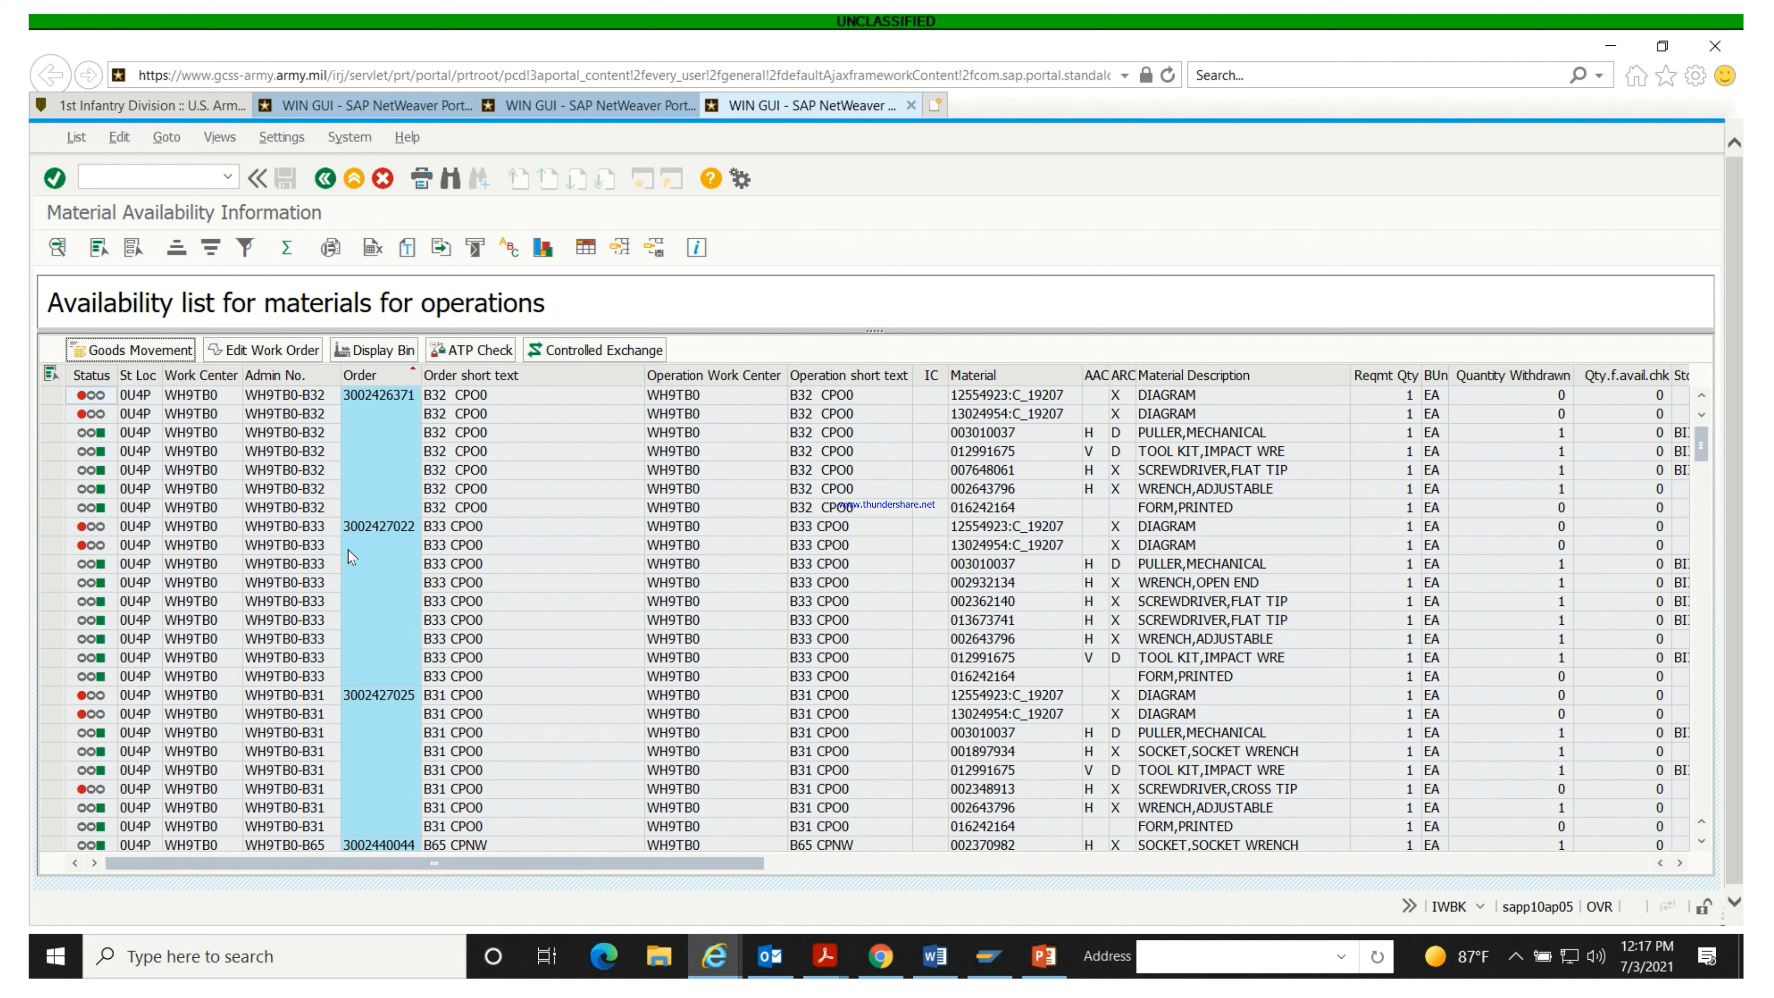
Step: Filter the availability list by Status to show only green-light materials, and bring the quantity columns into view
{"action": "right_click", "coordinate": [91, 372]}
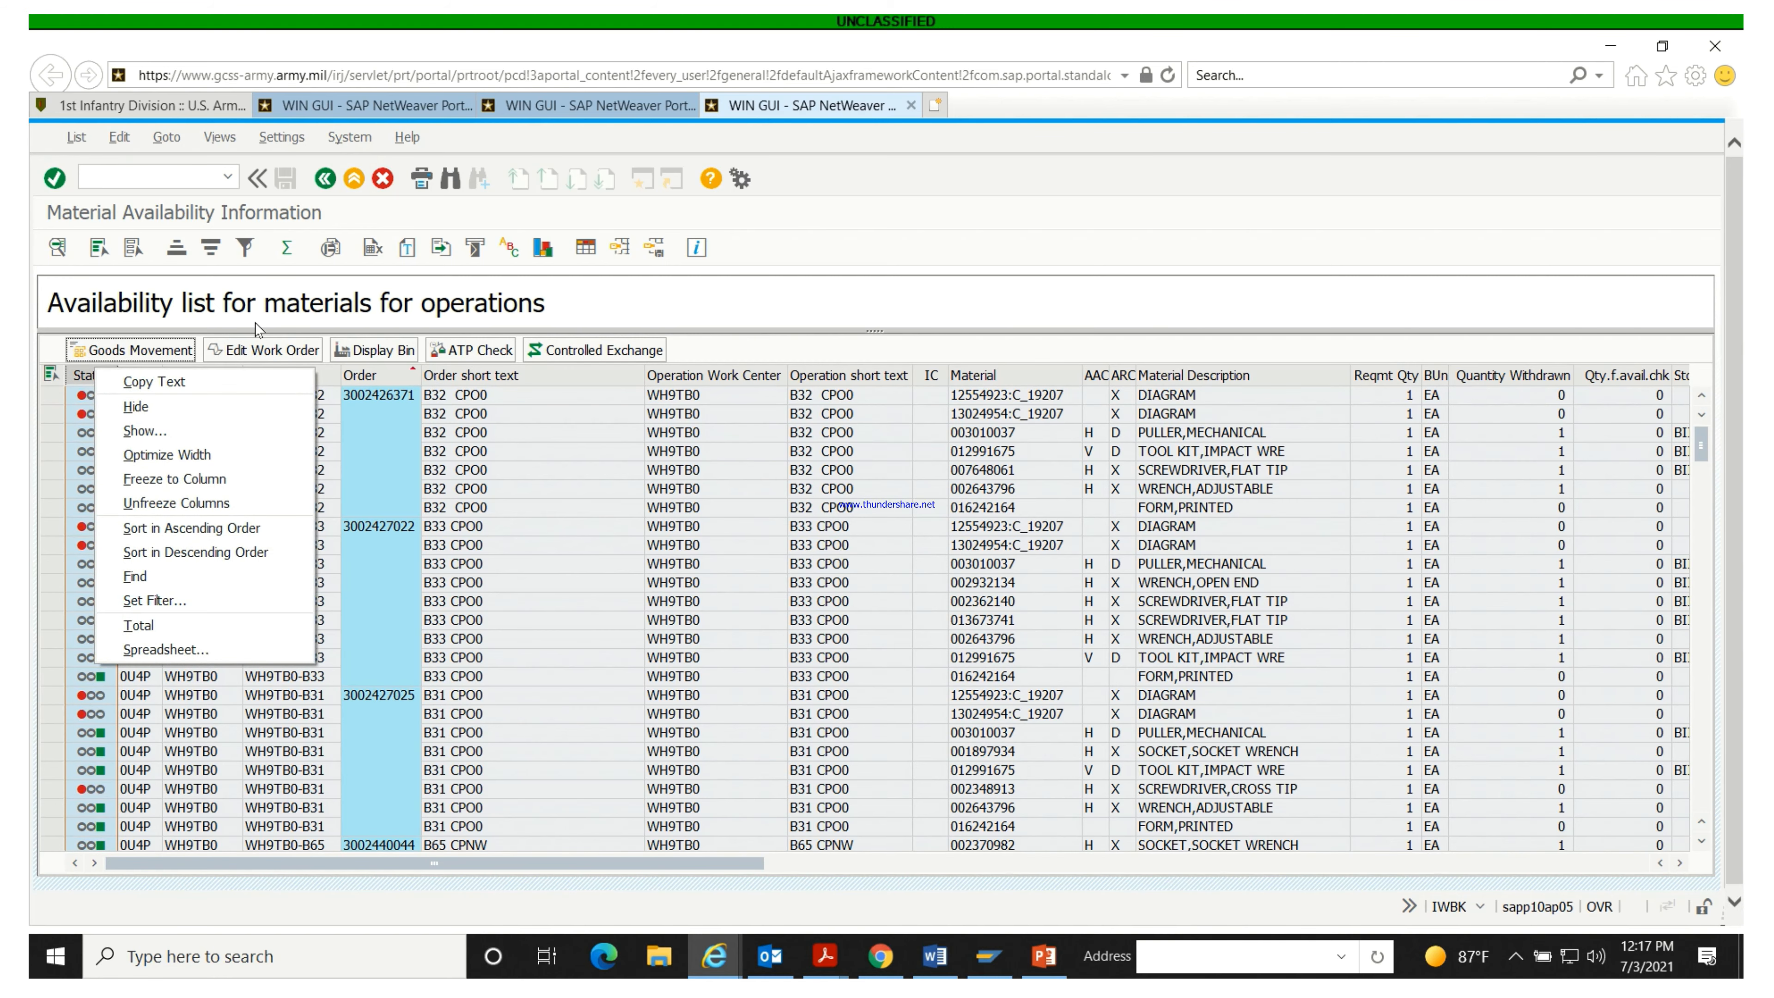
{"action": "left_click", "coordinate": [251, 251]}
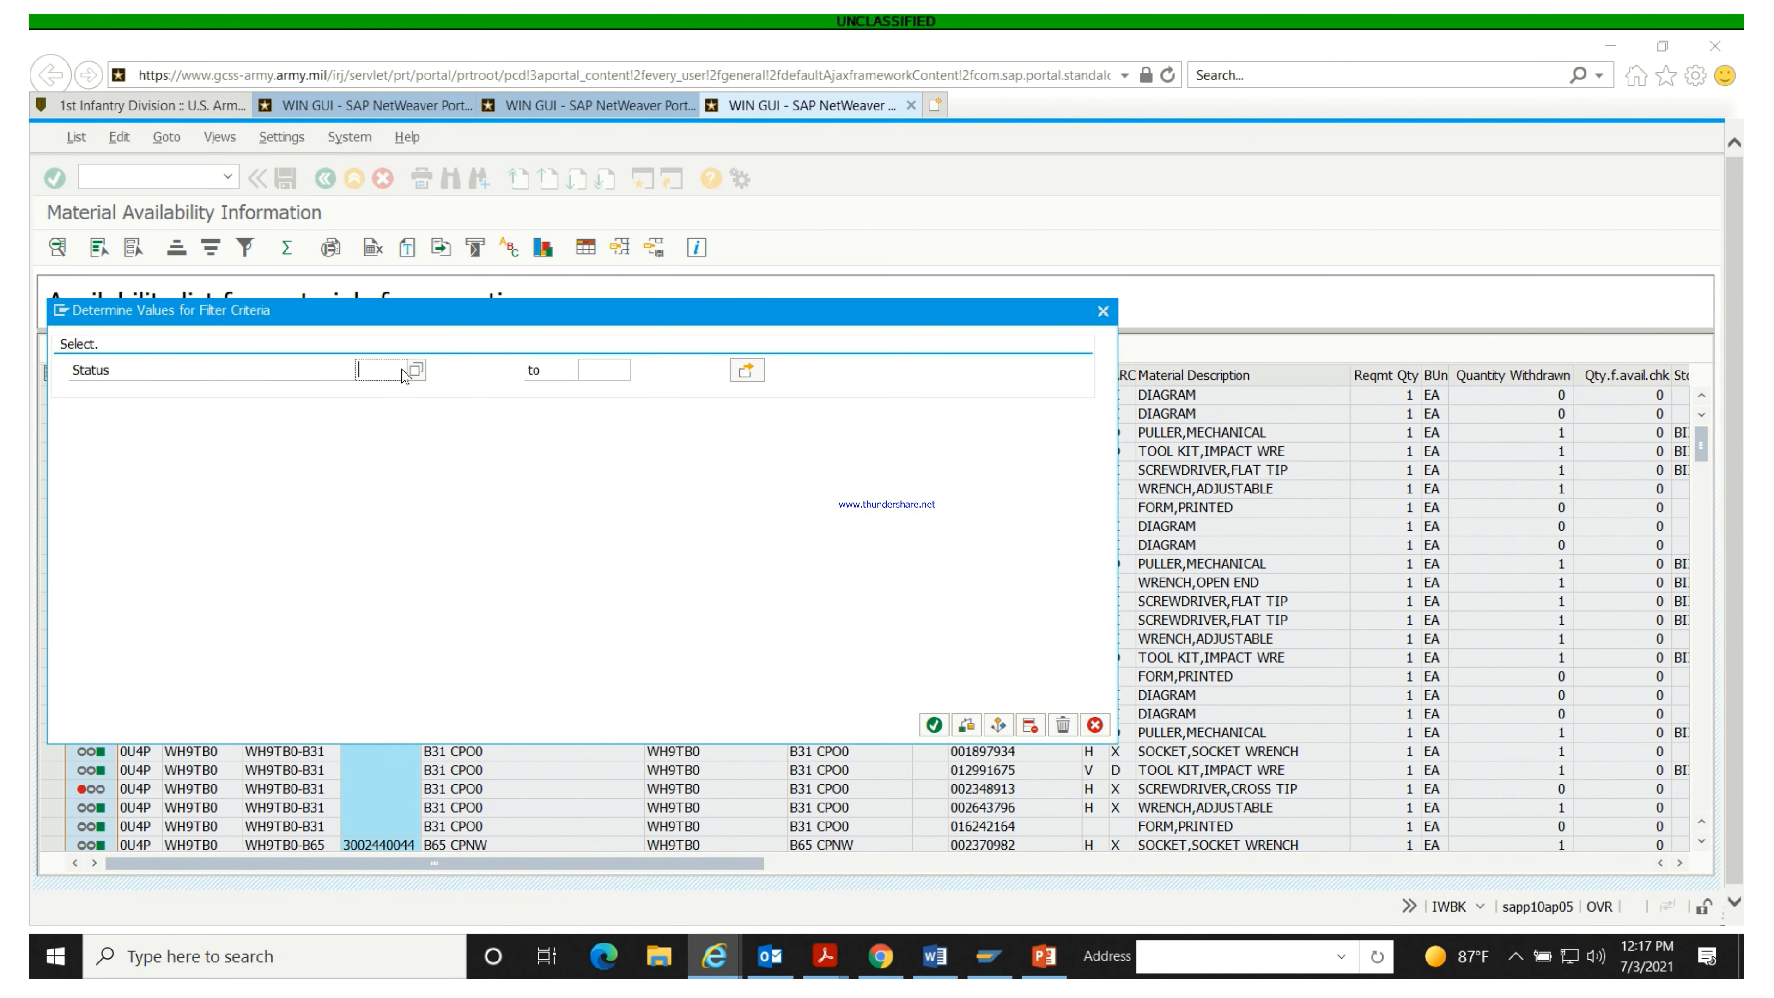
{"action": "left_click", "coordinate": [401, 371]}
{"action": "left_click", "coordinate": [203, 470]}
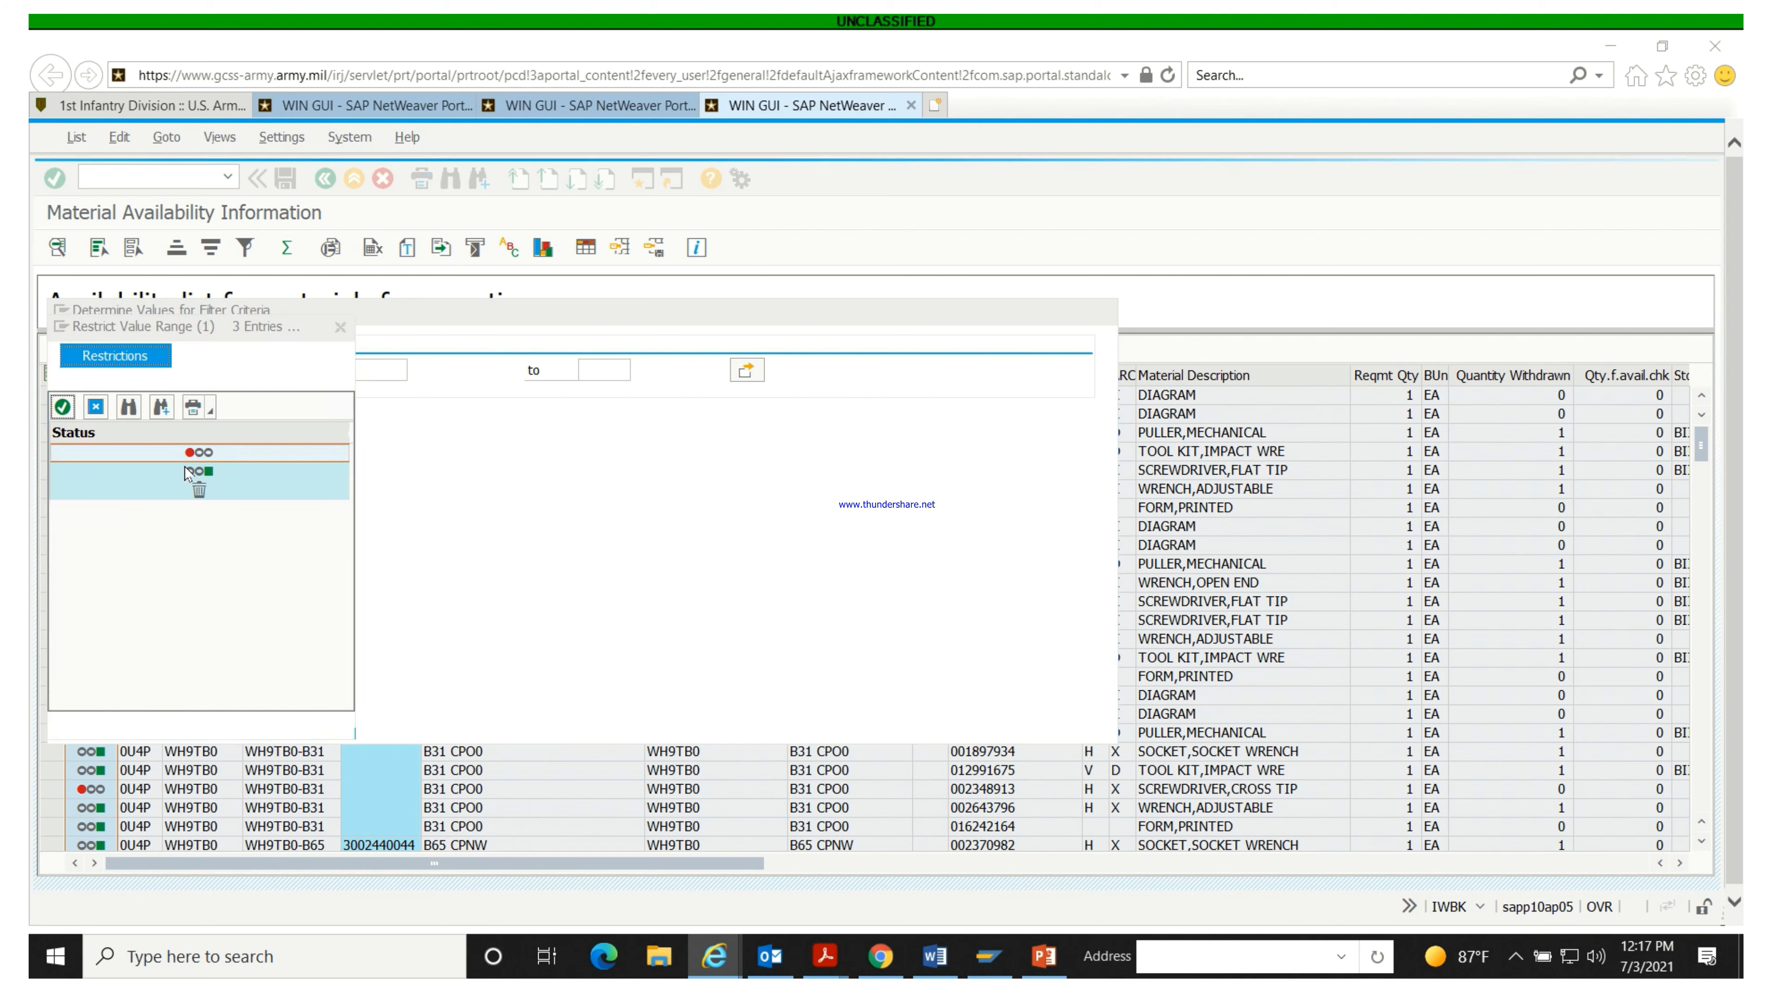
{"action": "double_click", "coordinate": [207, 476]}
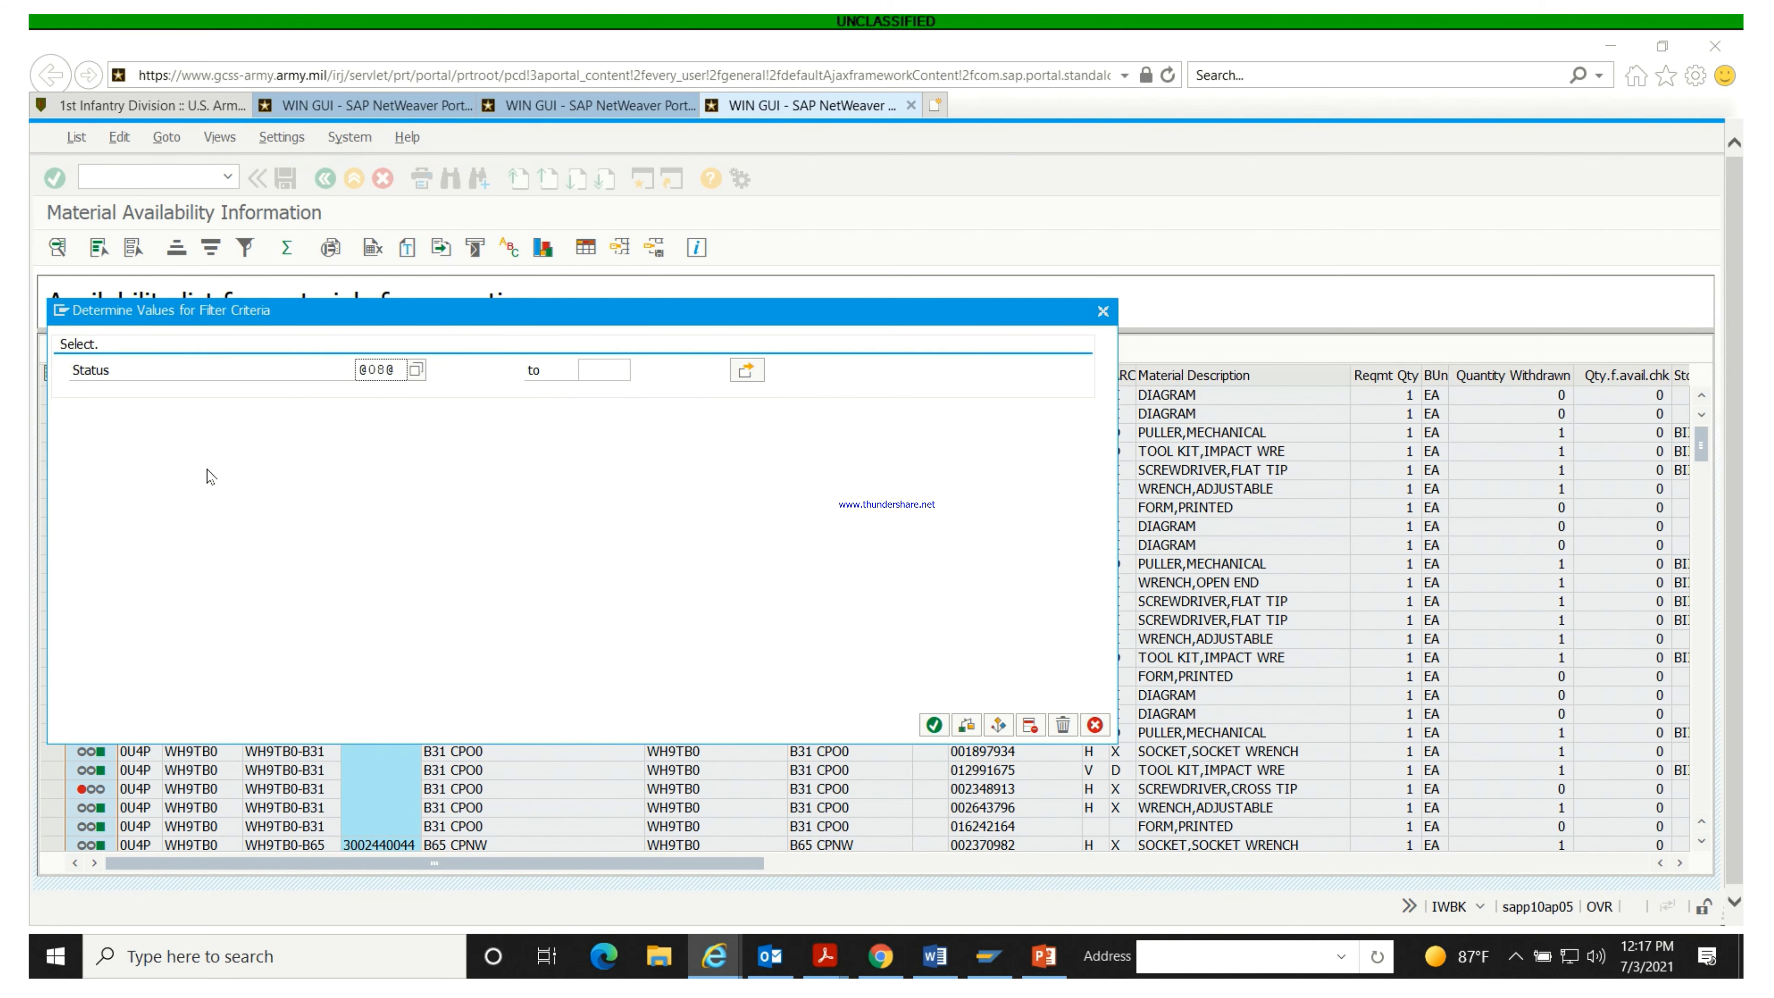
{"action": "left_click", "coordinate": [933, 725]}
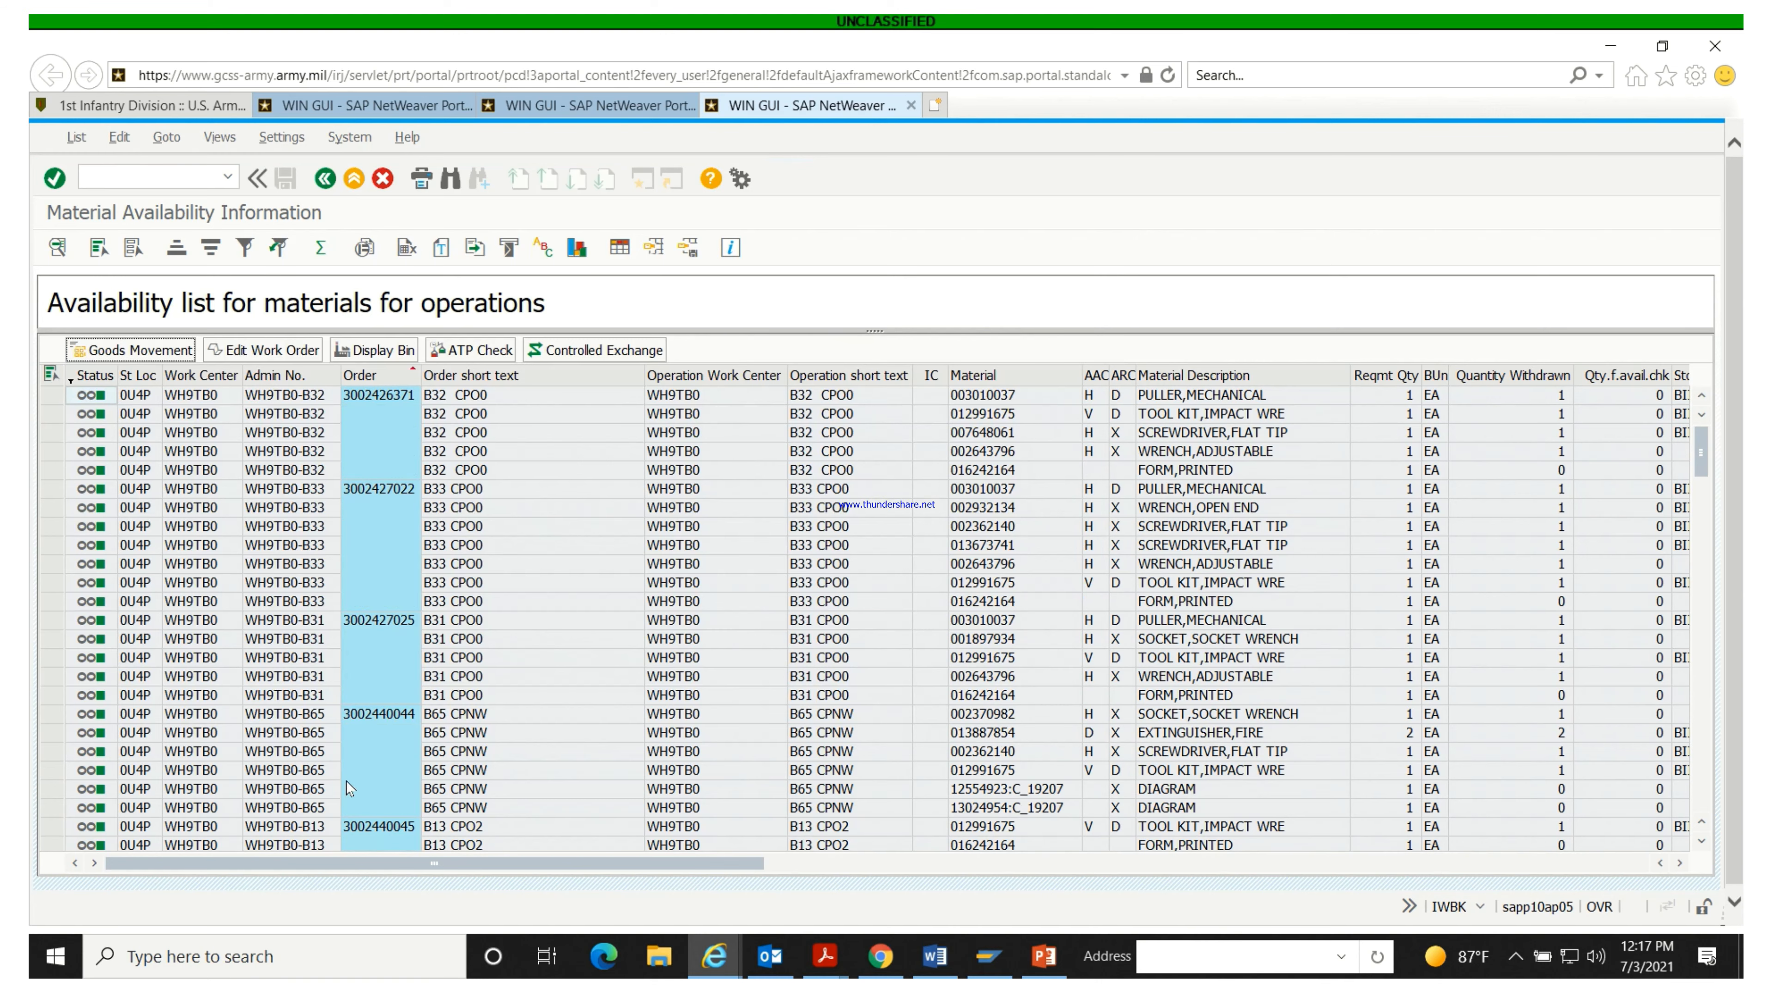
{"action": "left_click_drag", "start_coordinate": [332, 865], "coordinate": [486, 851]}
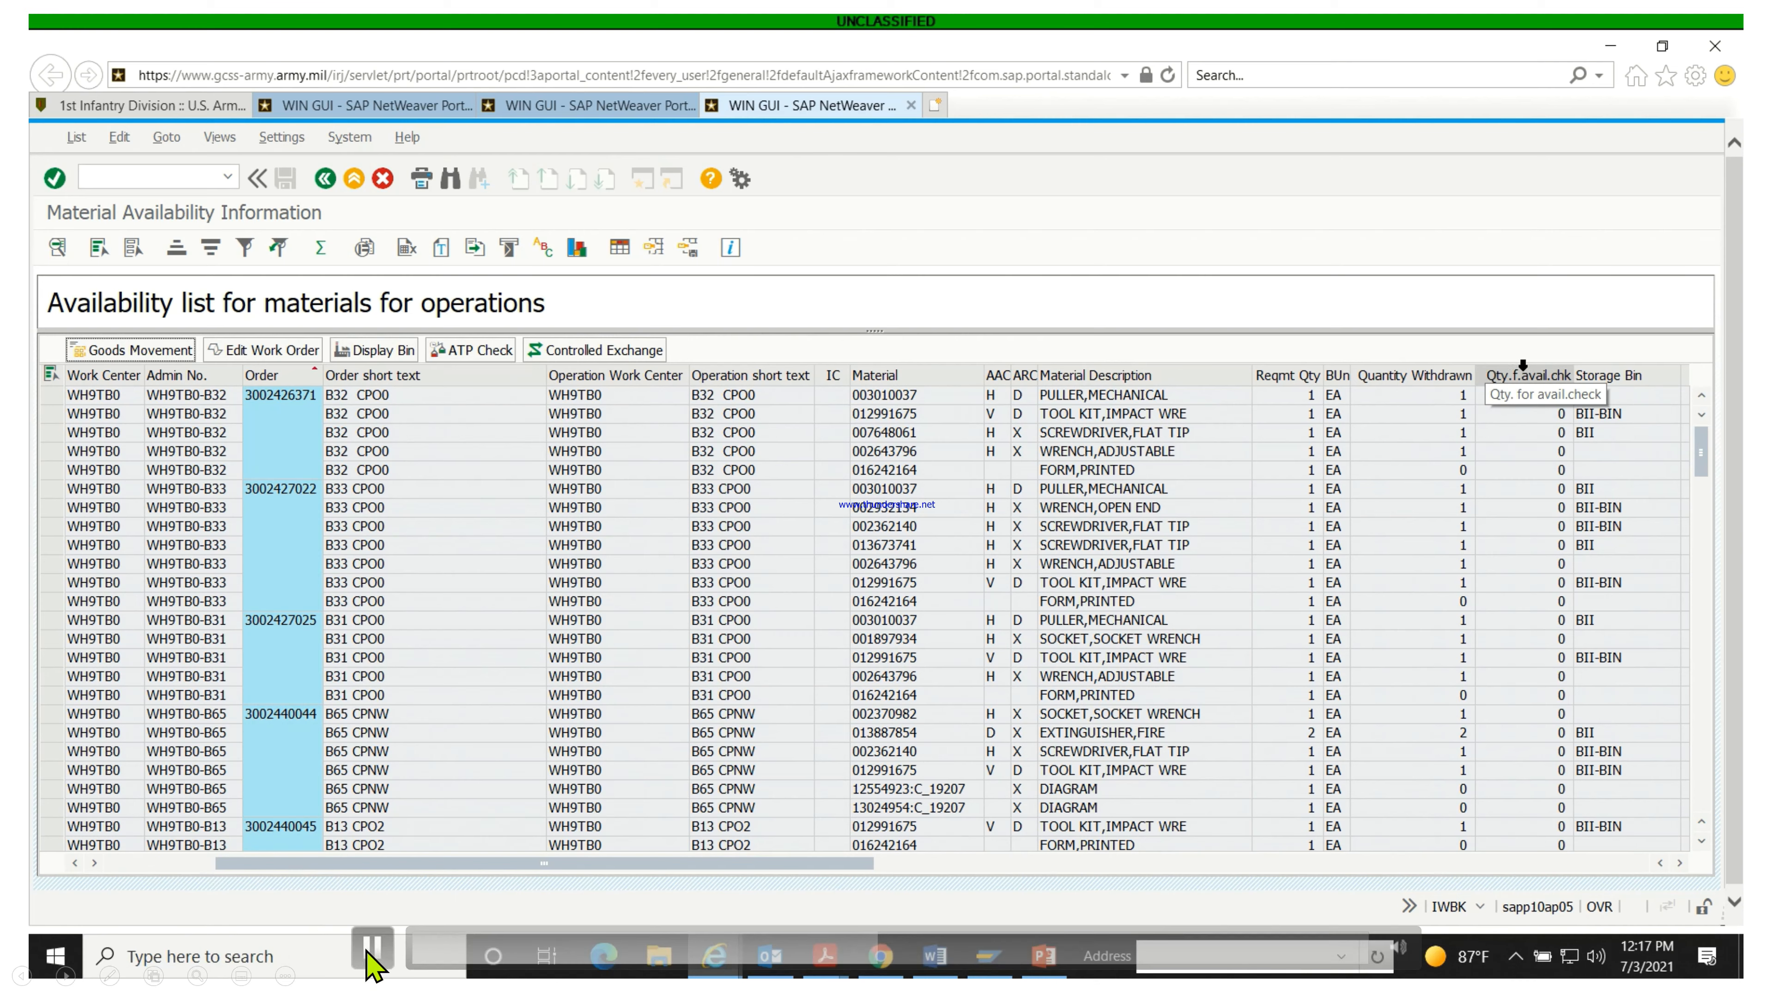
{"action": "left_click", "coordinate": [372, 949]}
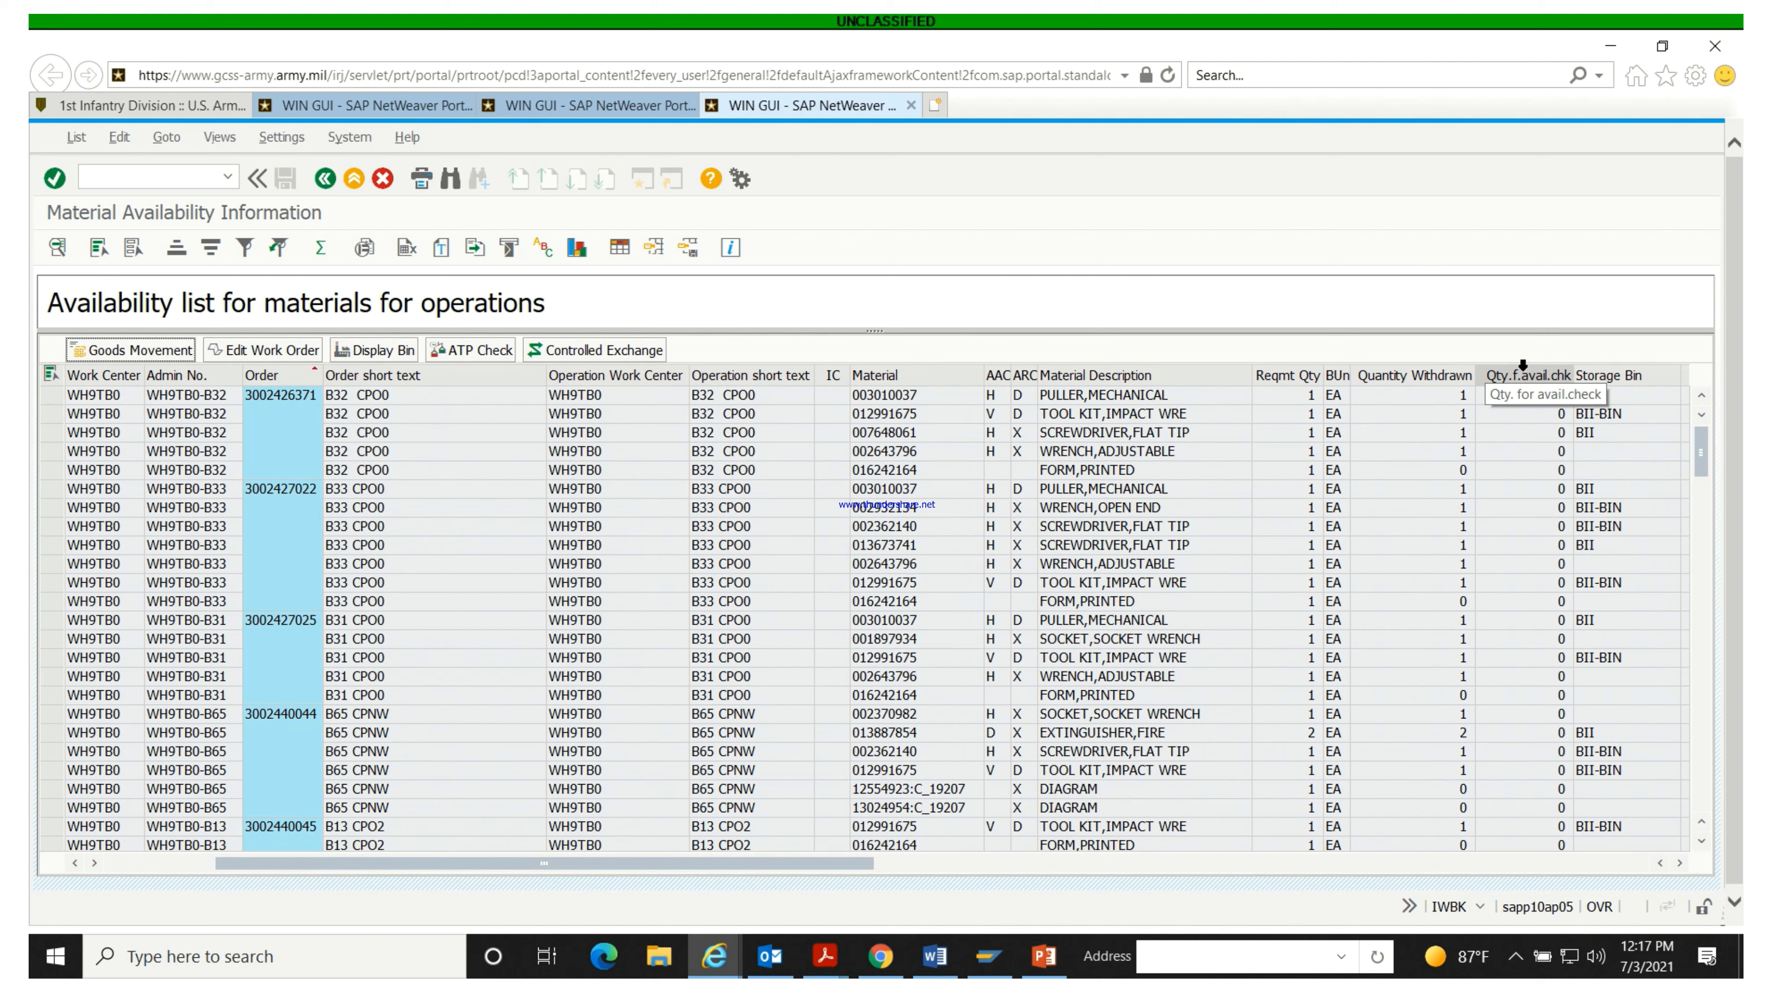
{"action": "left_click", "coordinate": [372, 947]}
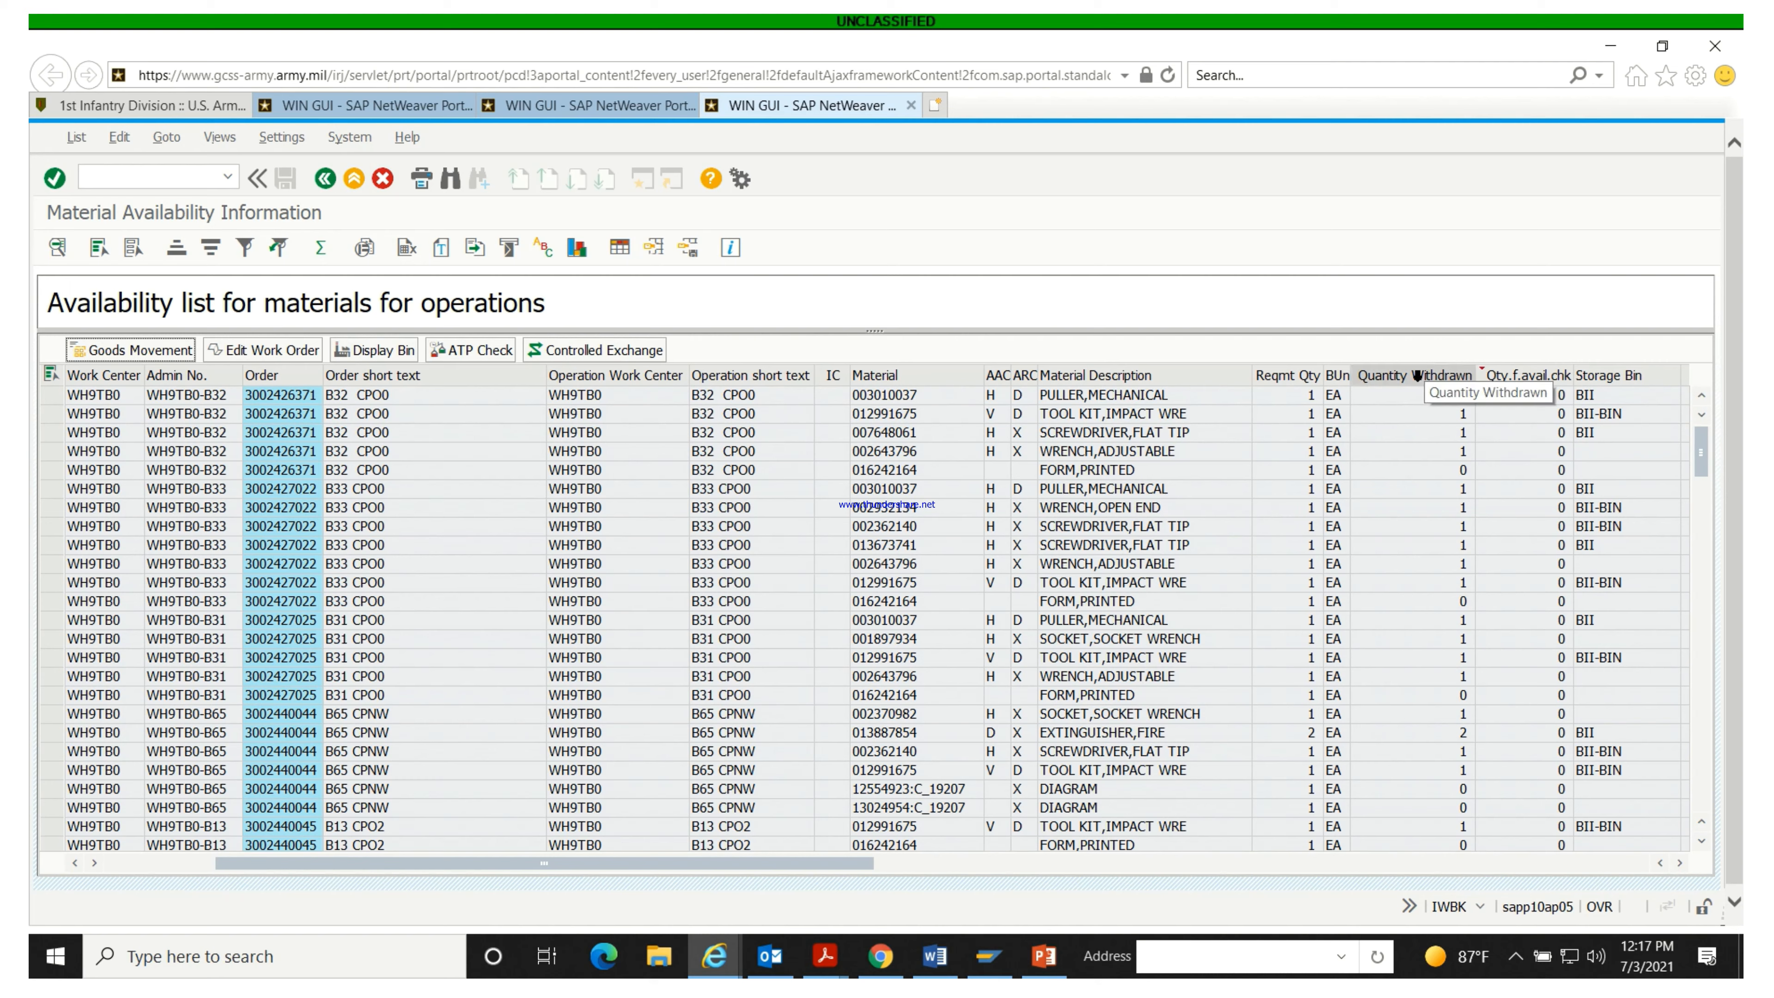
Step: Start a goods movement from the first PULLER,MECHANICAL row and mark line 1 of the goods issue as Item OK
{"action": "left_click", "coordinate": [53, 397]}
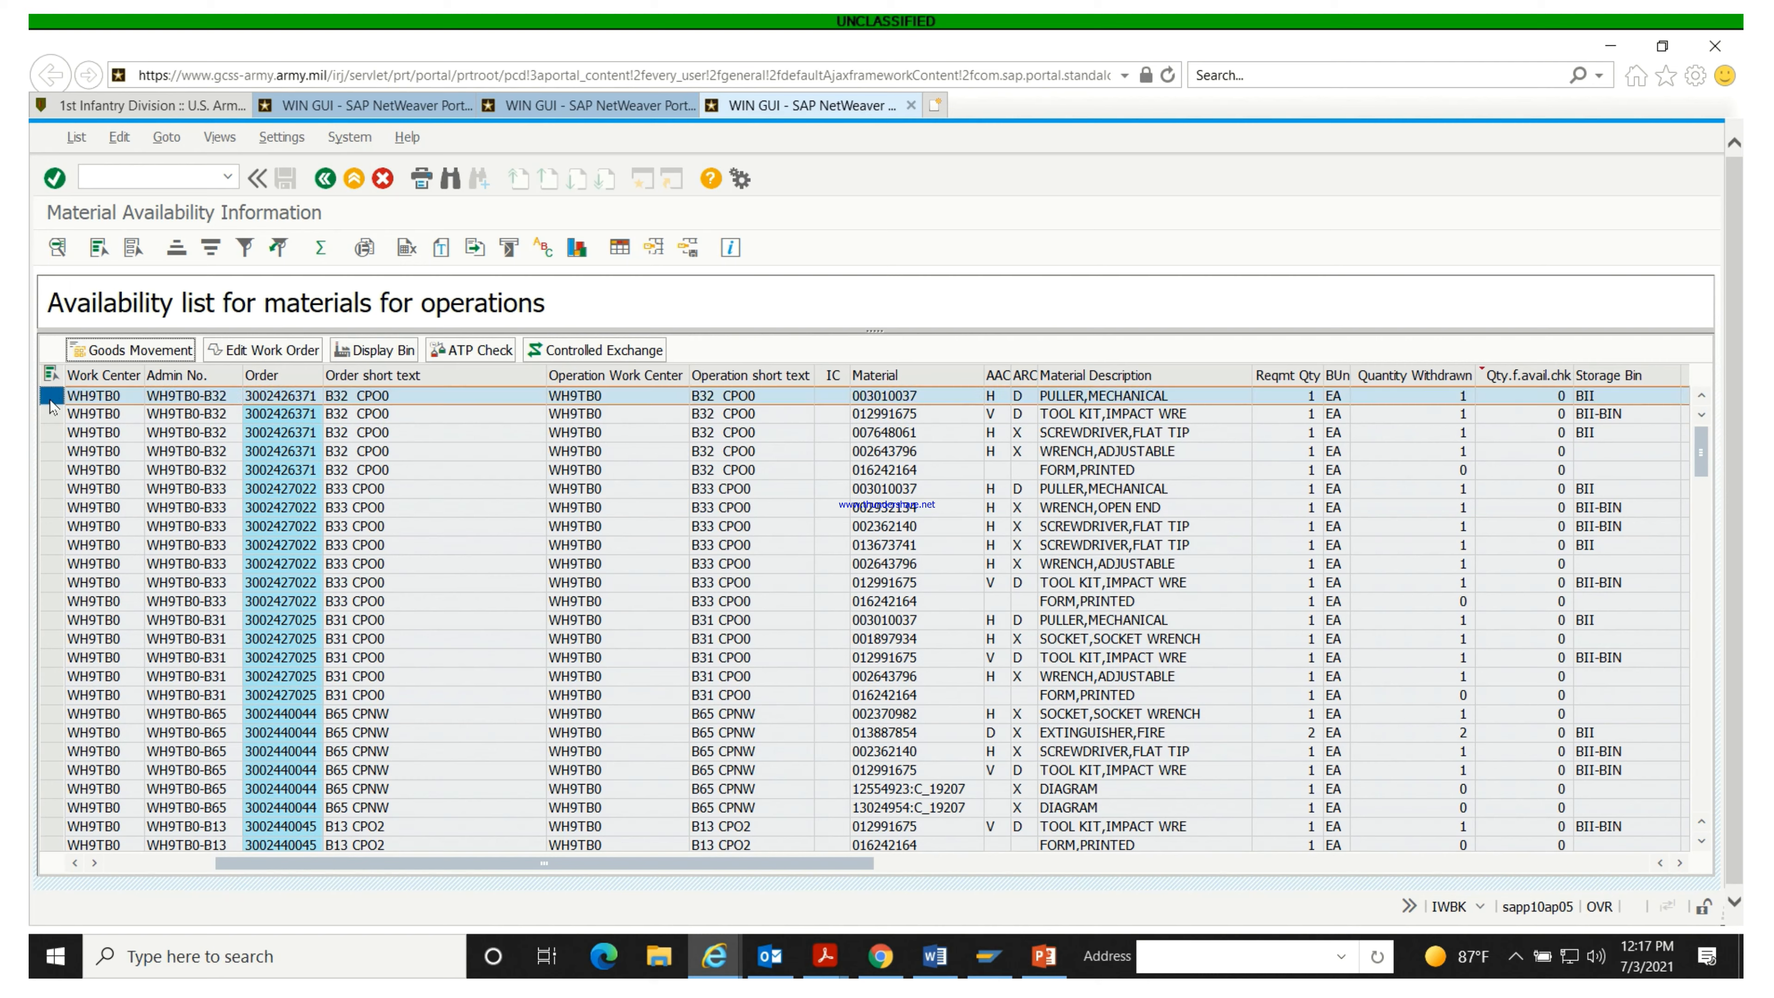
{"action": "left_click", "coordinate": [144, 355]}
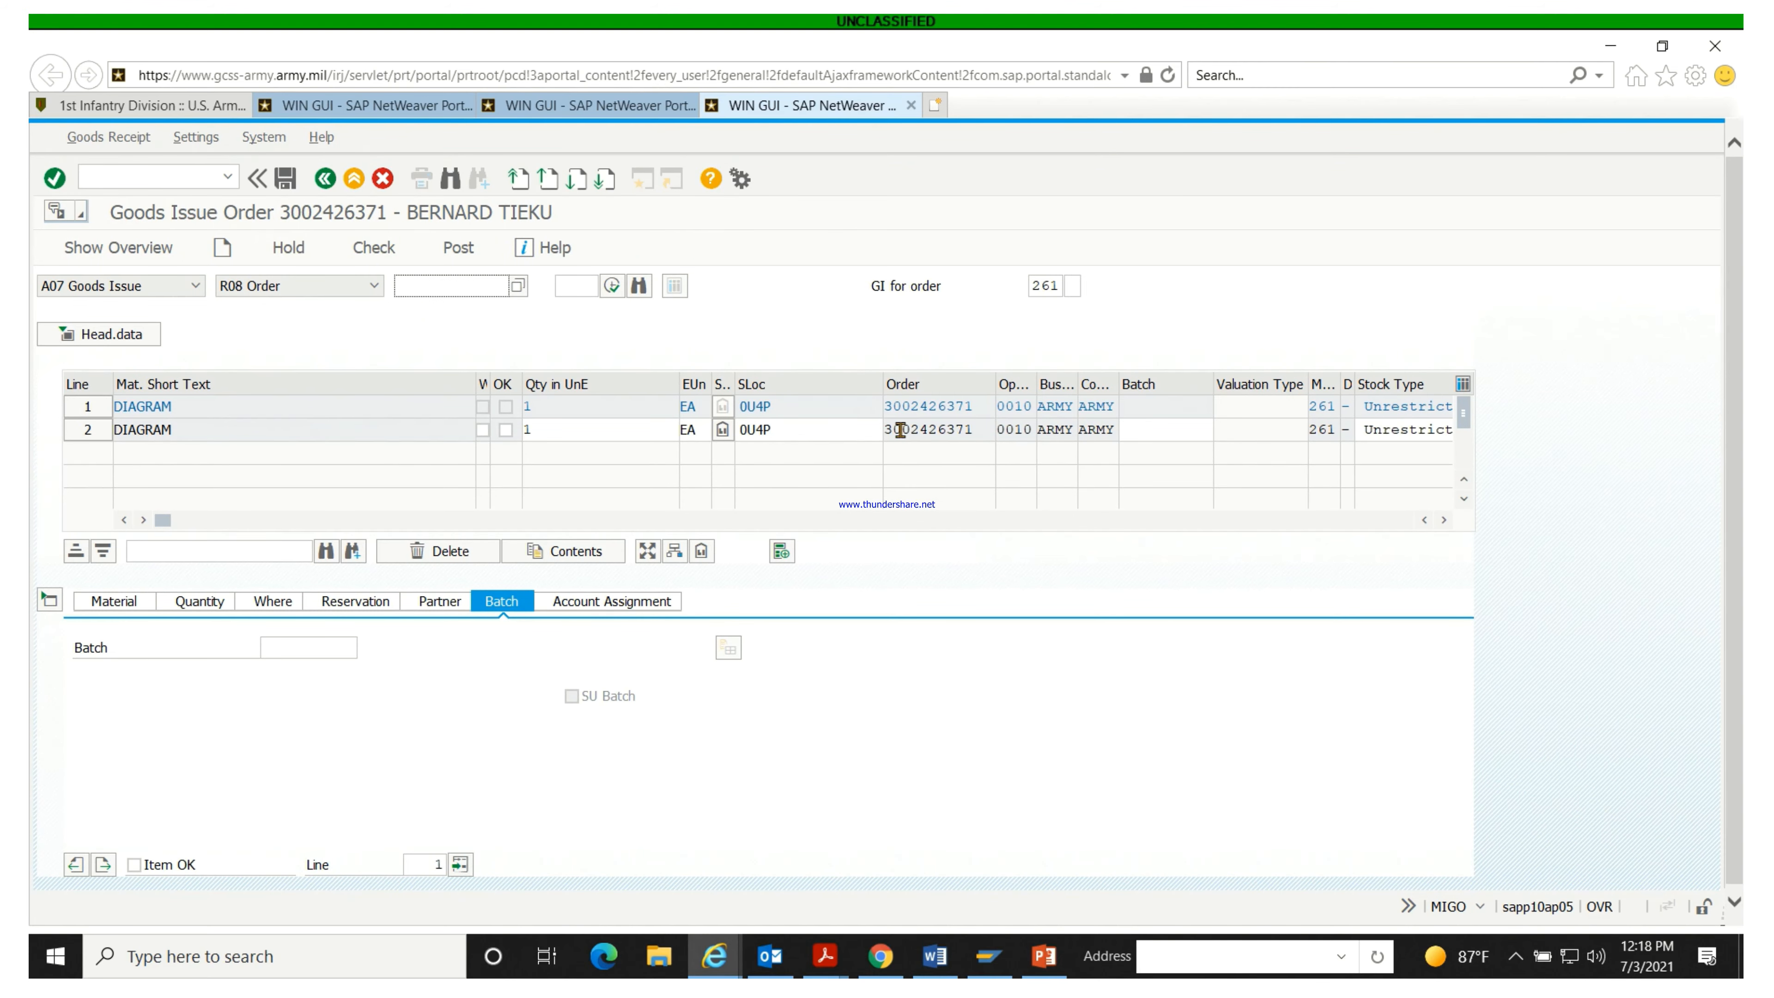
{"action": "left_click", "coordinate": [79, 413]}
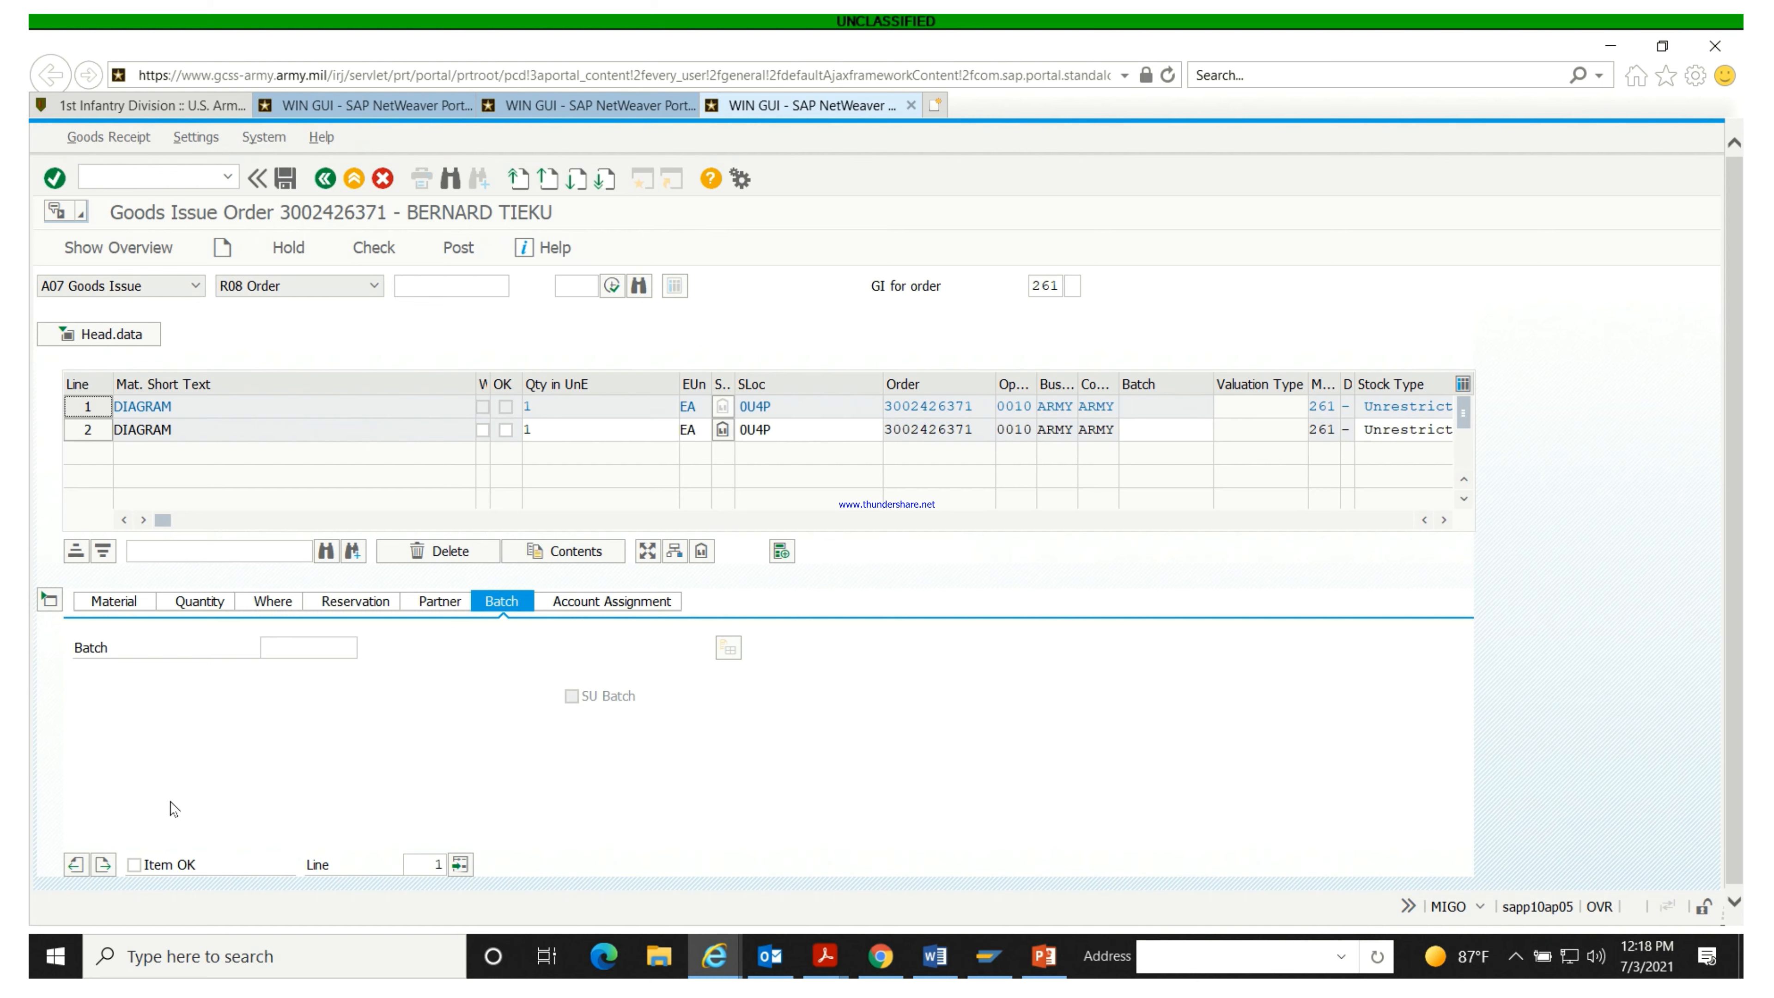
{"action": "left_click", "coordinate": [134, 865]}
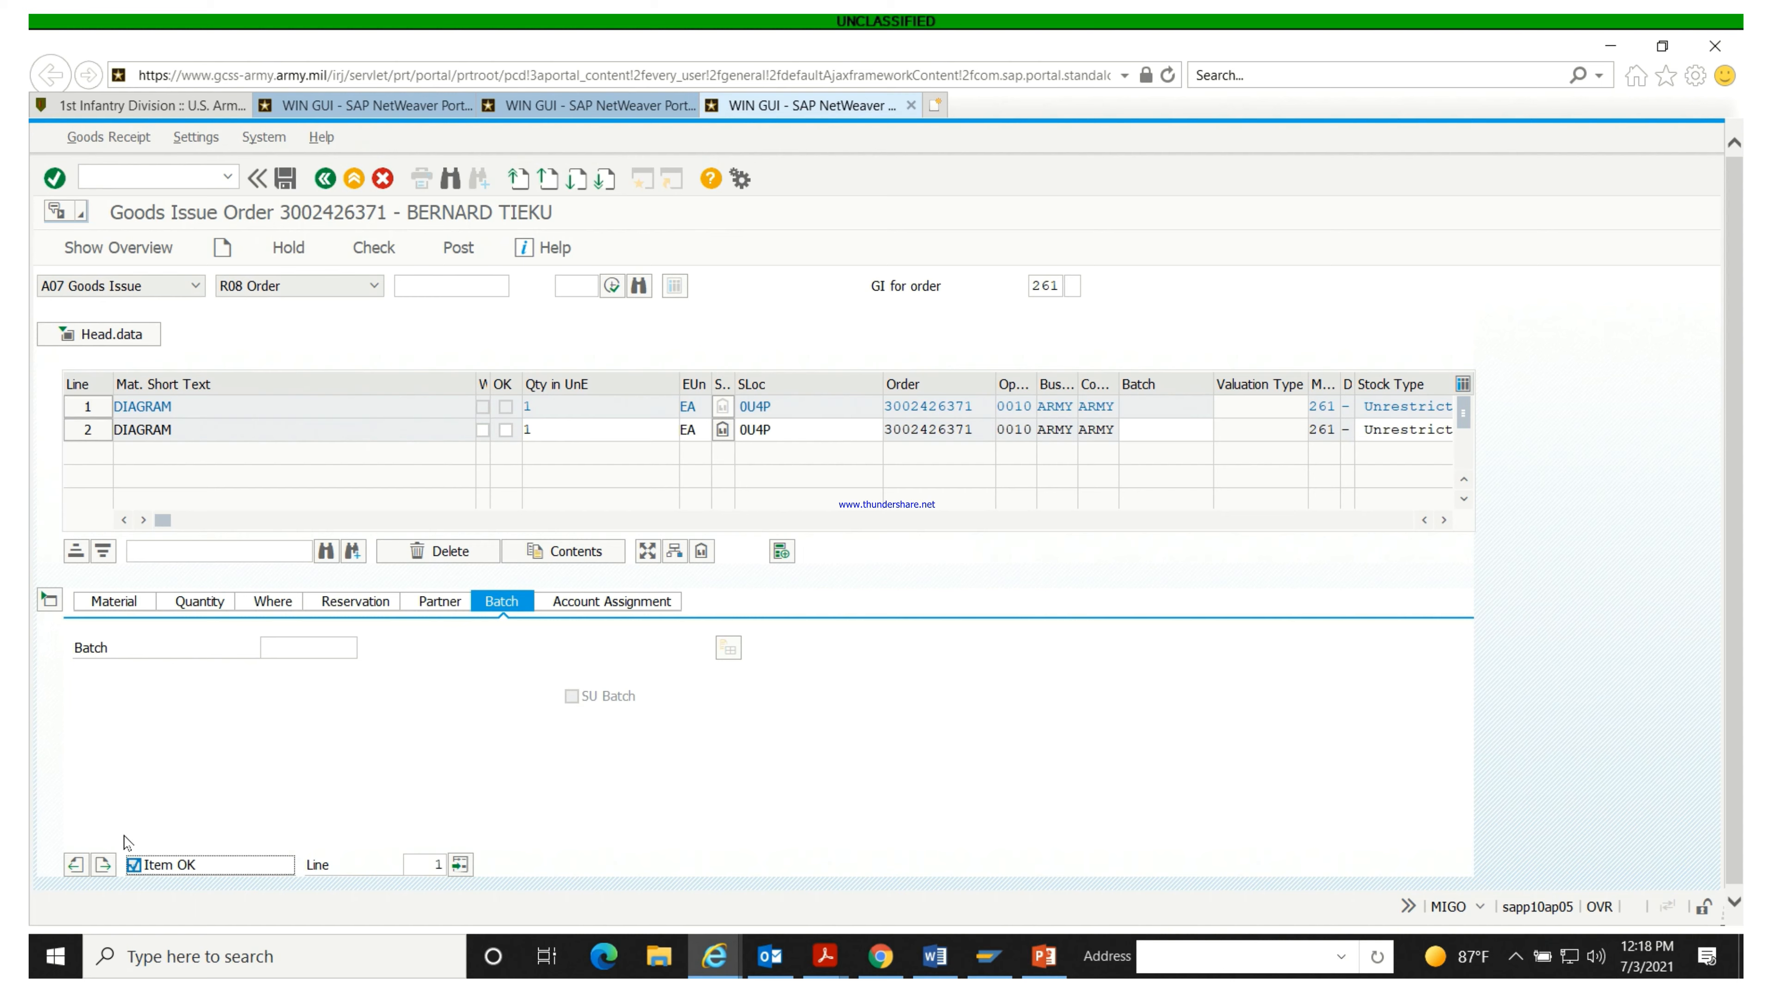
Step: Enter batch a for line 1, the first DIAGRAM item, and check the goods issue document
{"action": "left_click", "coordinate": [112, 601]}
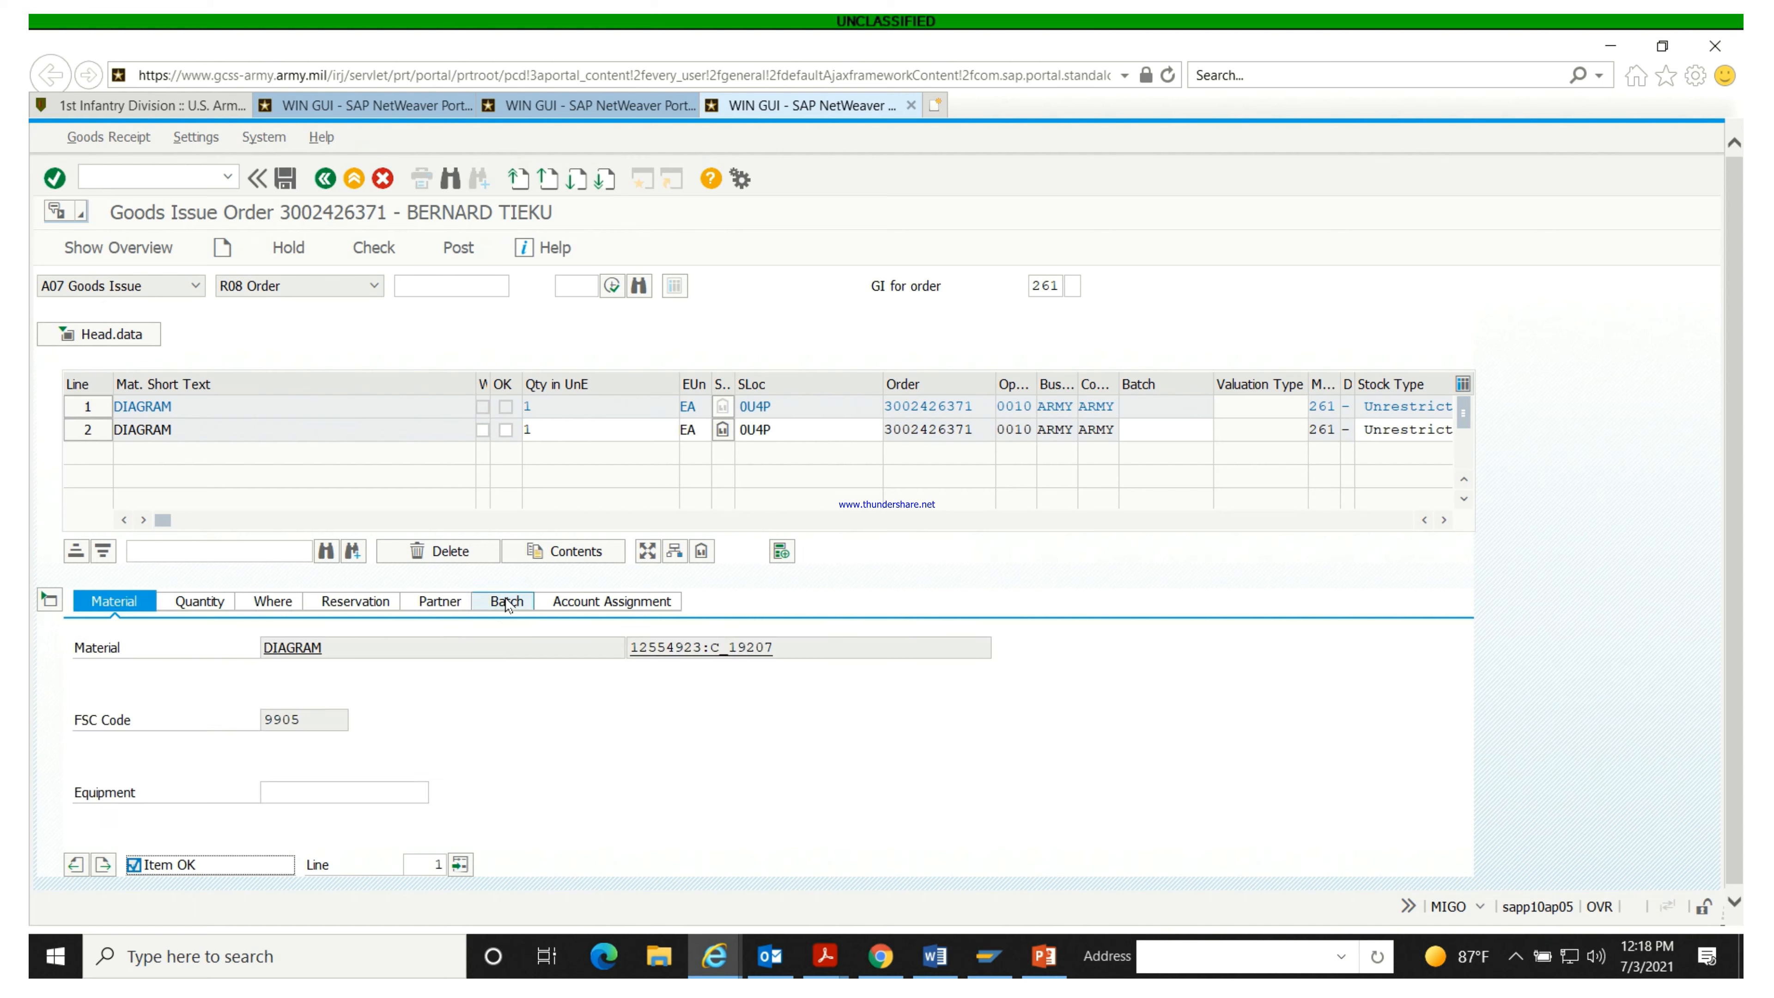
{"action": "left_click", "coordinate": [507, 602]}
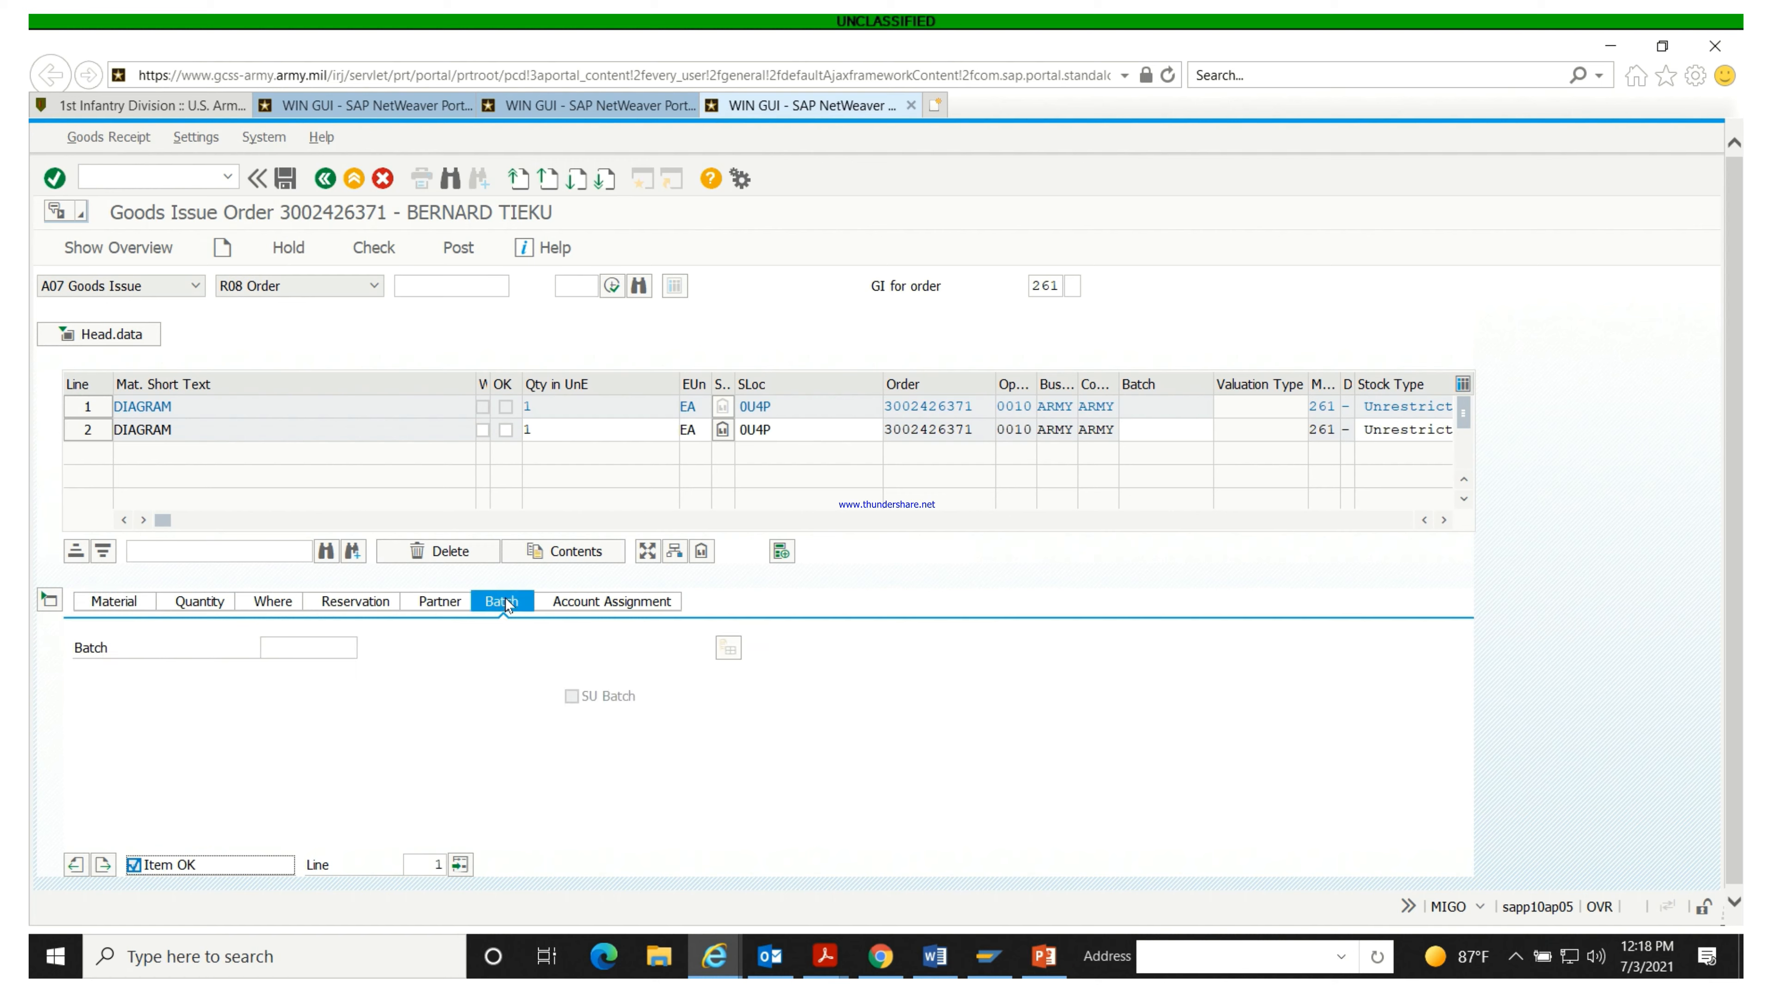
{"action": "left_click", "coordinate": [299, 642]}
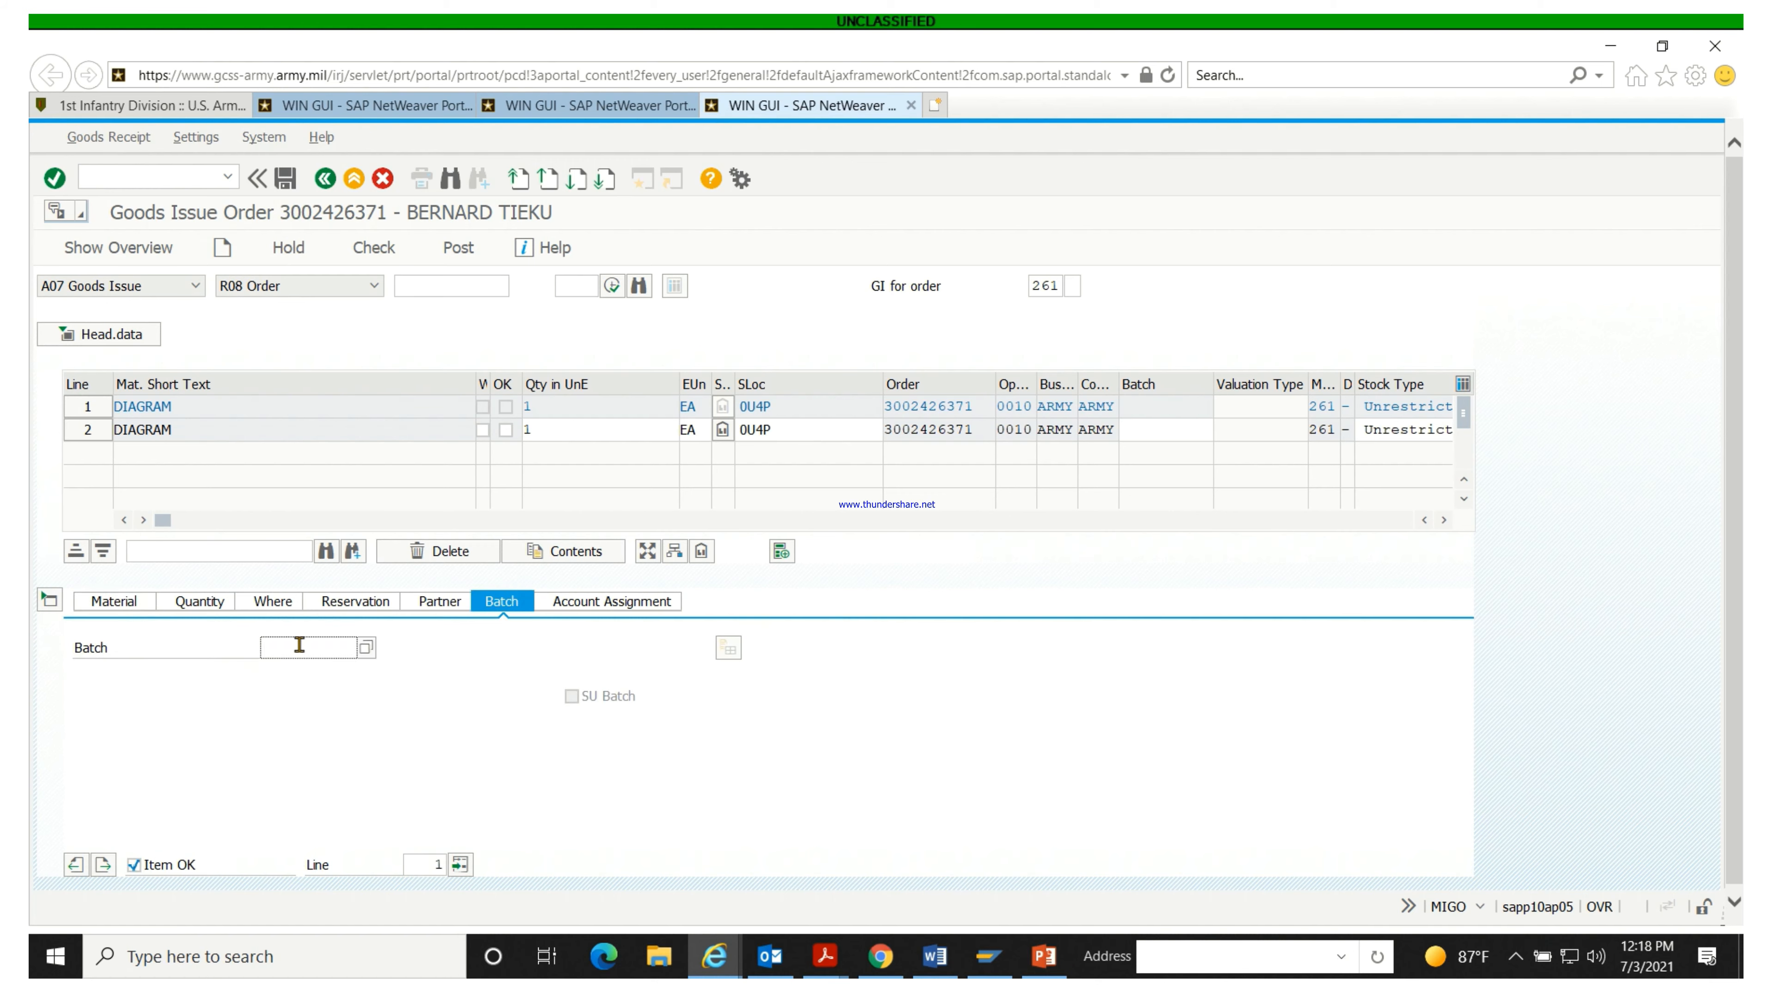
{"action": "type", "text": "a"}
{"action": "left_click", "coordinate": [331, 680]}
{"action": "key", "text": "BackSpace"}
{"action": "key", "text": "BackSpace"}
{"action": "key", "text": "BackSpace"}
{"action": "key", "text": "BackSpace"}
{"action": "key", "text": "BackSpace"}
{"action": "key", "text": "BackSpace"}
{"action": "key", "text": "BackSpace"}
{"action": "key", "text": "BackSpace"}
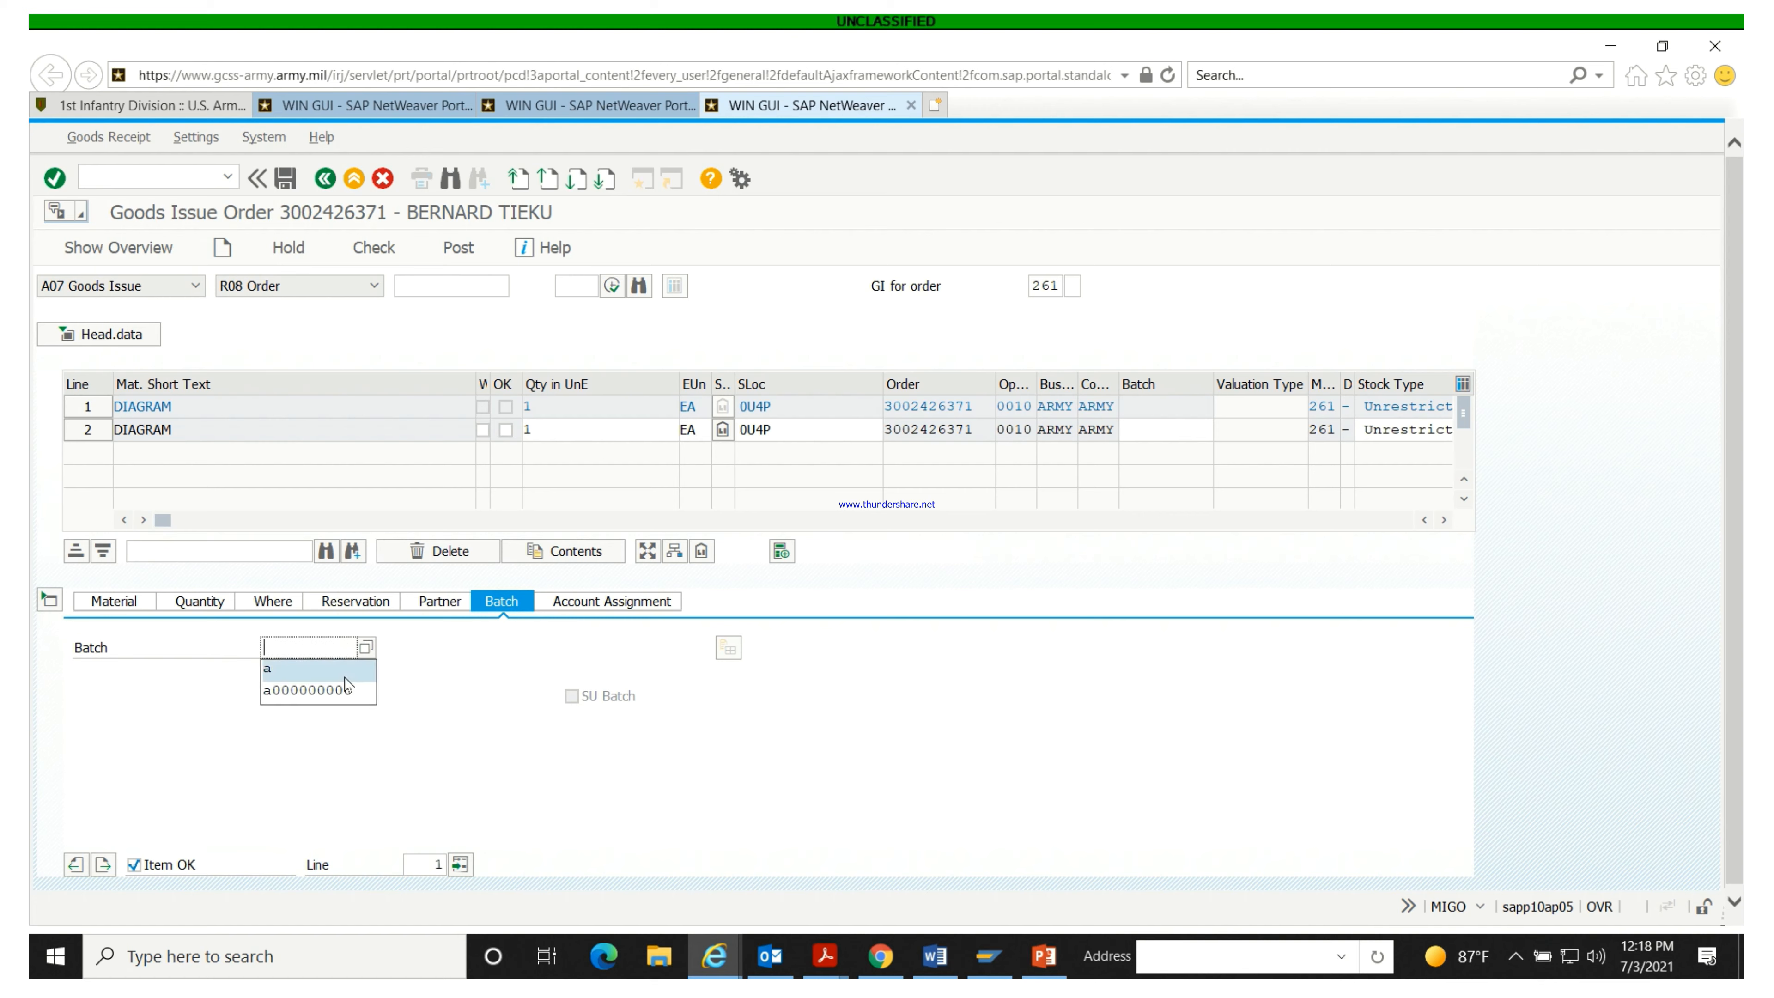
{"action": "key", "text": "BackSpace"}
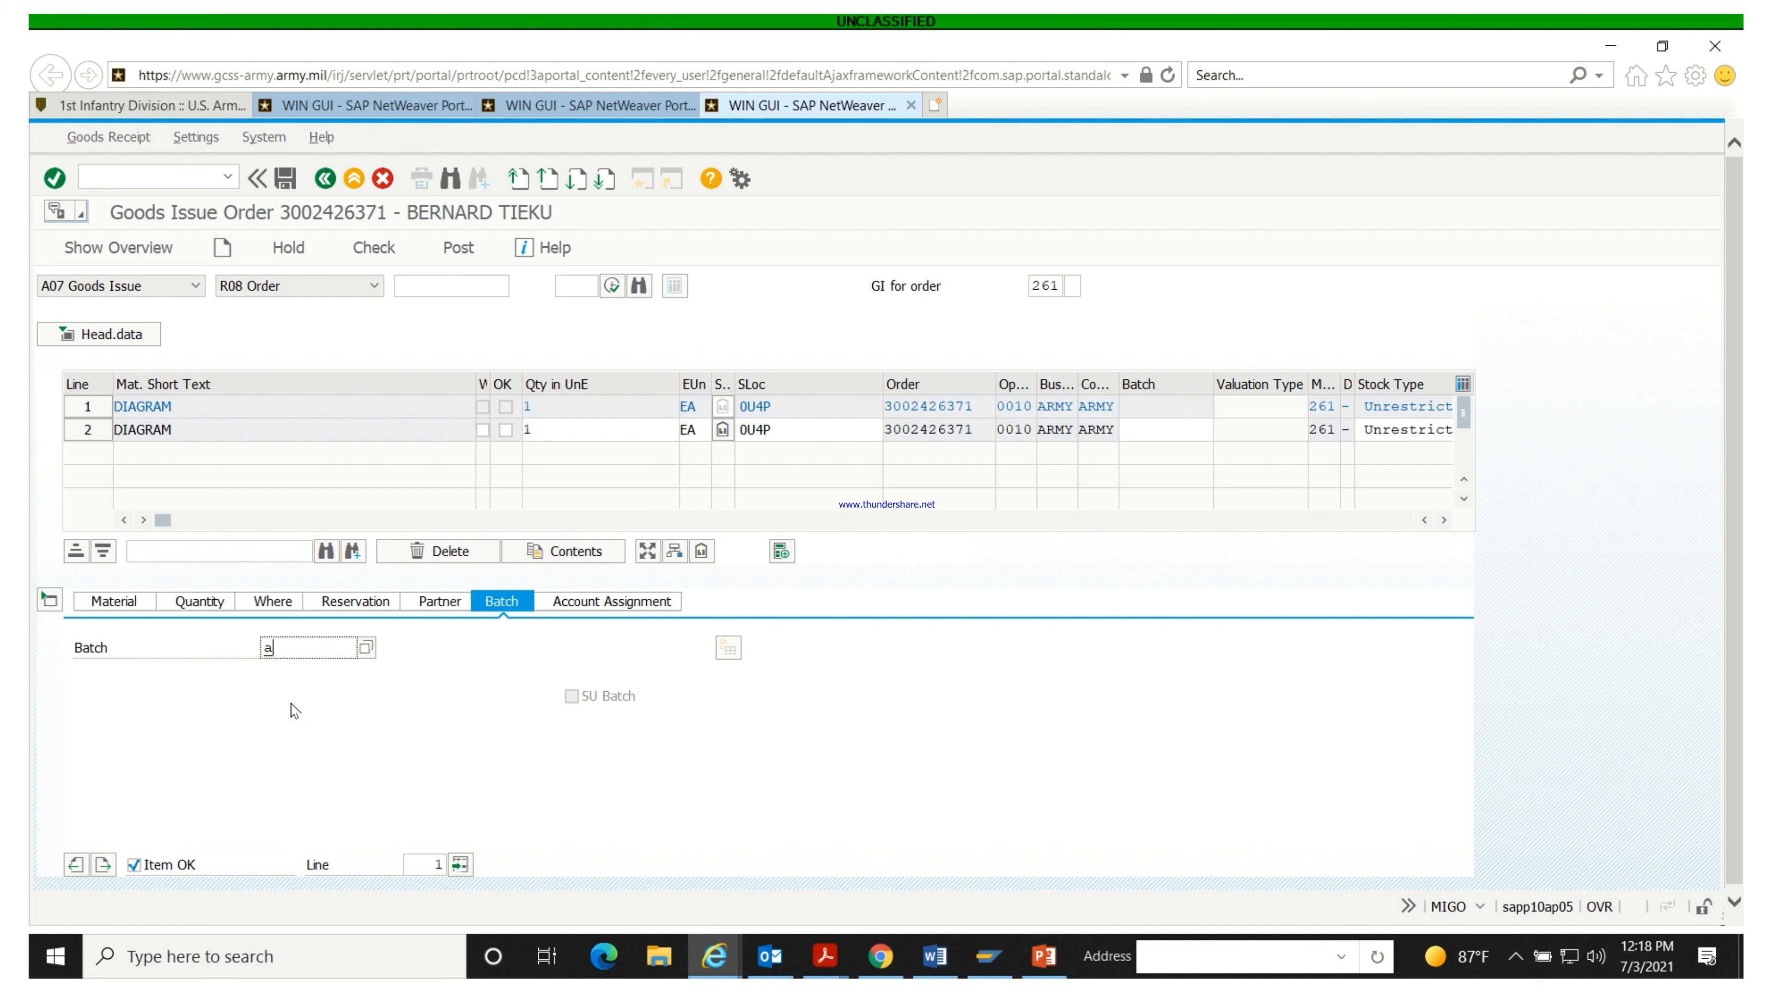
{"action": "left_click", "coordinate": [374, 249]}
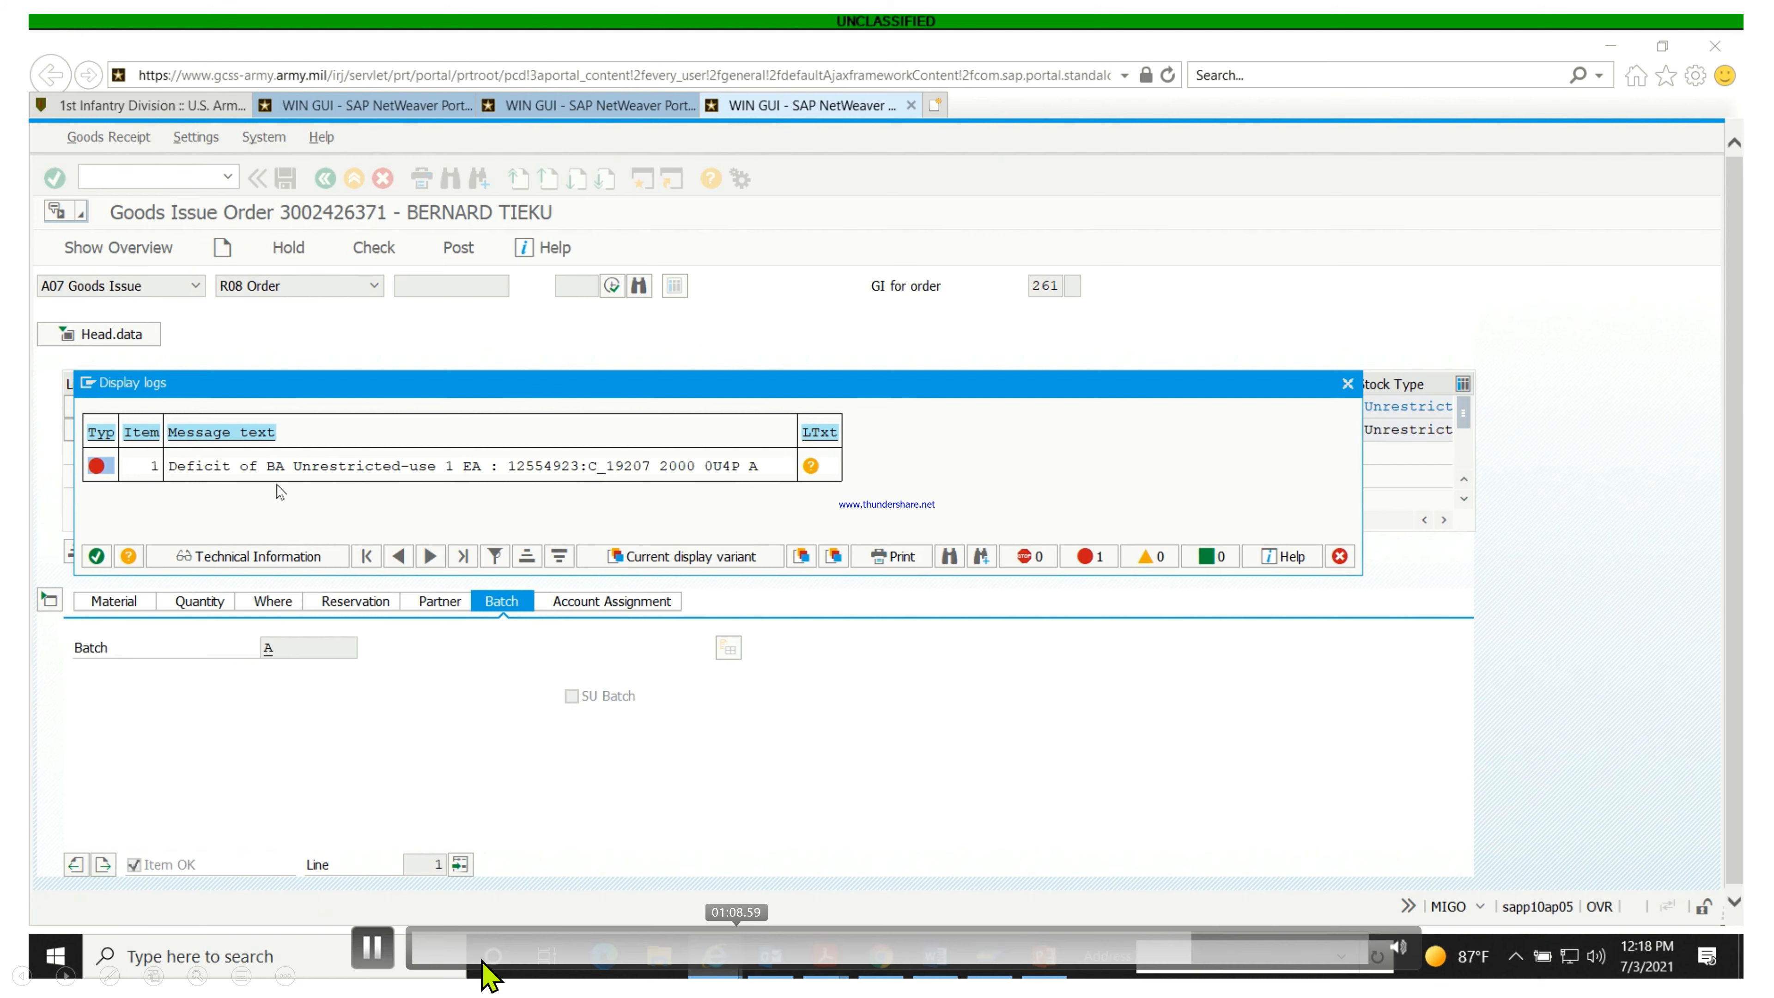
{"action": "left_click", "coordinate": [384, 955]}
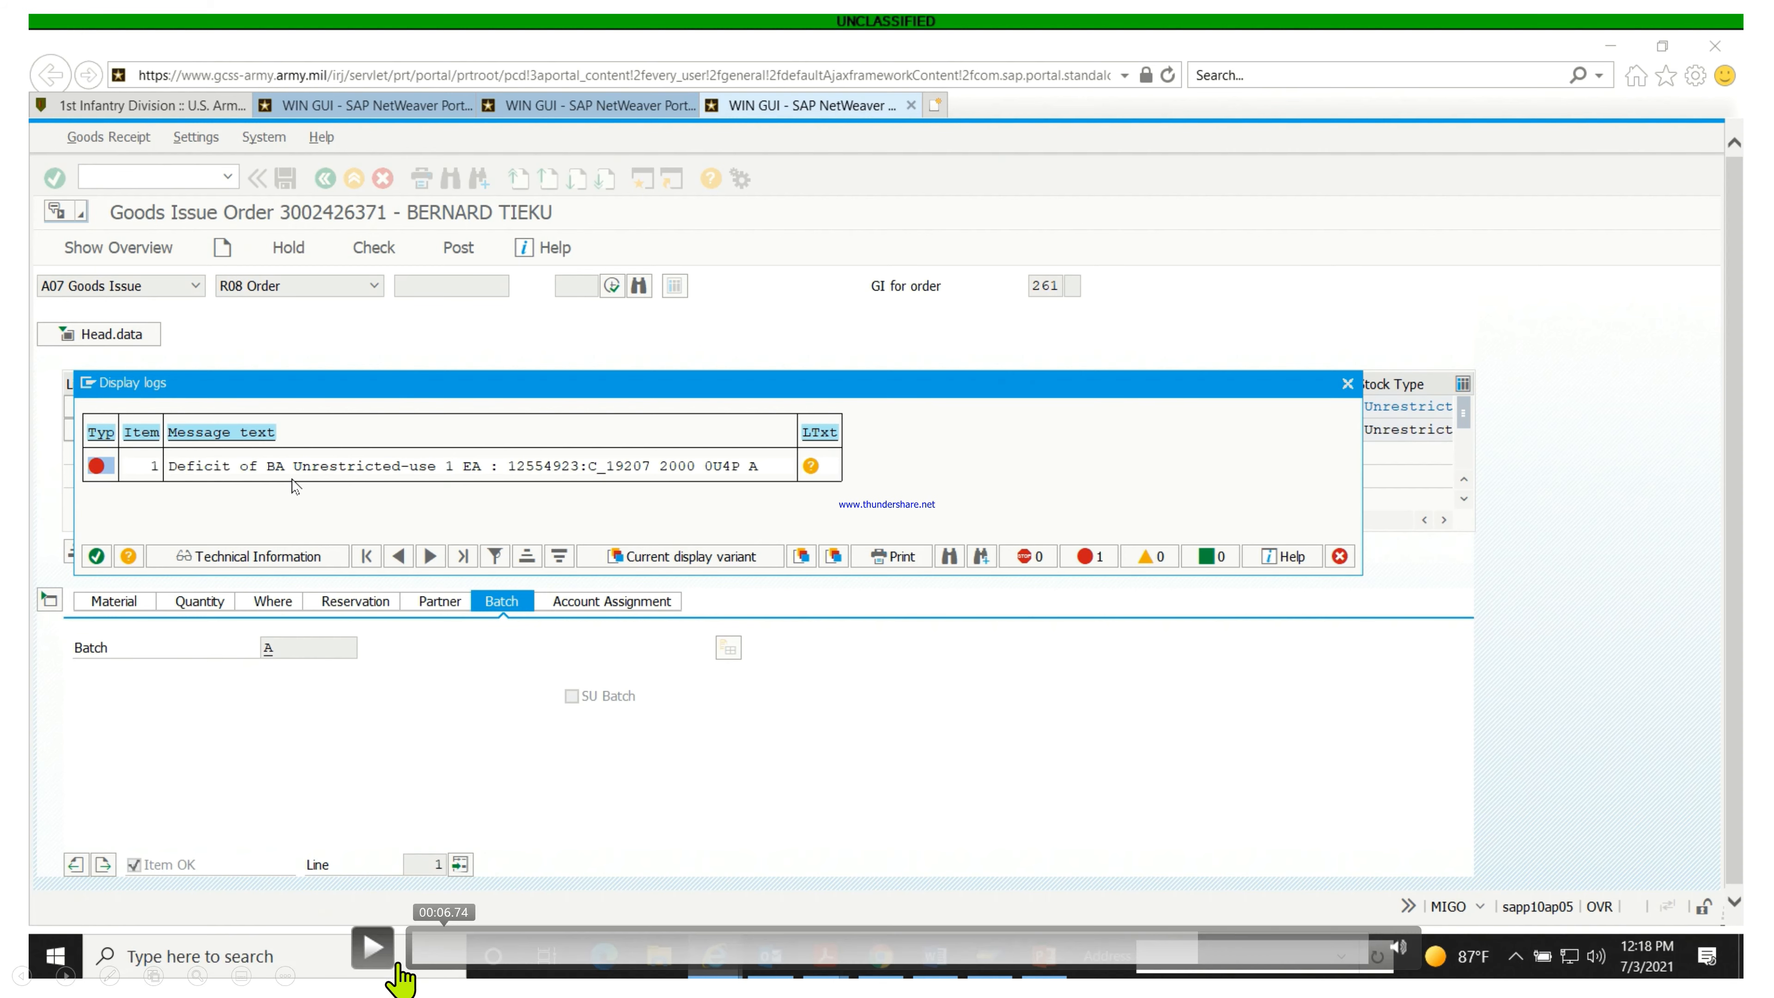
{"action": "left_click", "coordinate": [375, 956]}
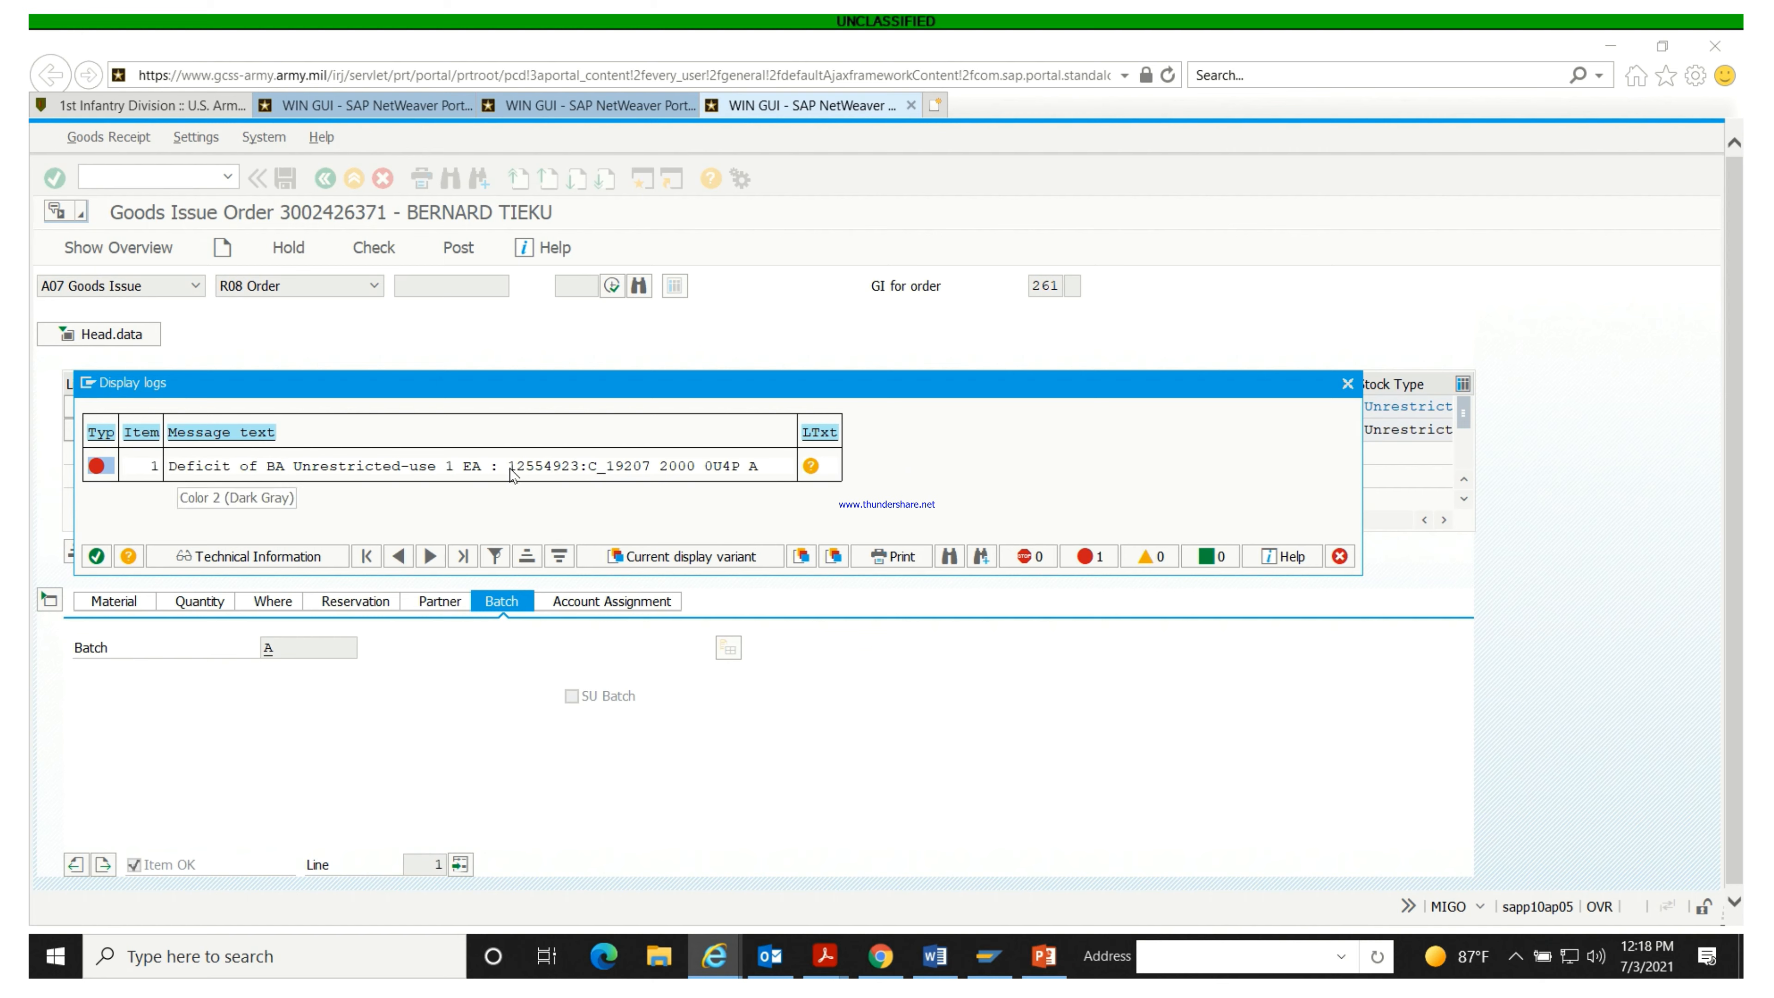
Step: Leave the goods issue without saving the entered document and back out of the material availability report
{"action": "left_click", "coordinate": [1348, 384]}
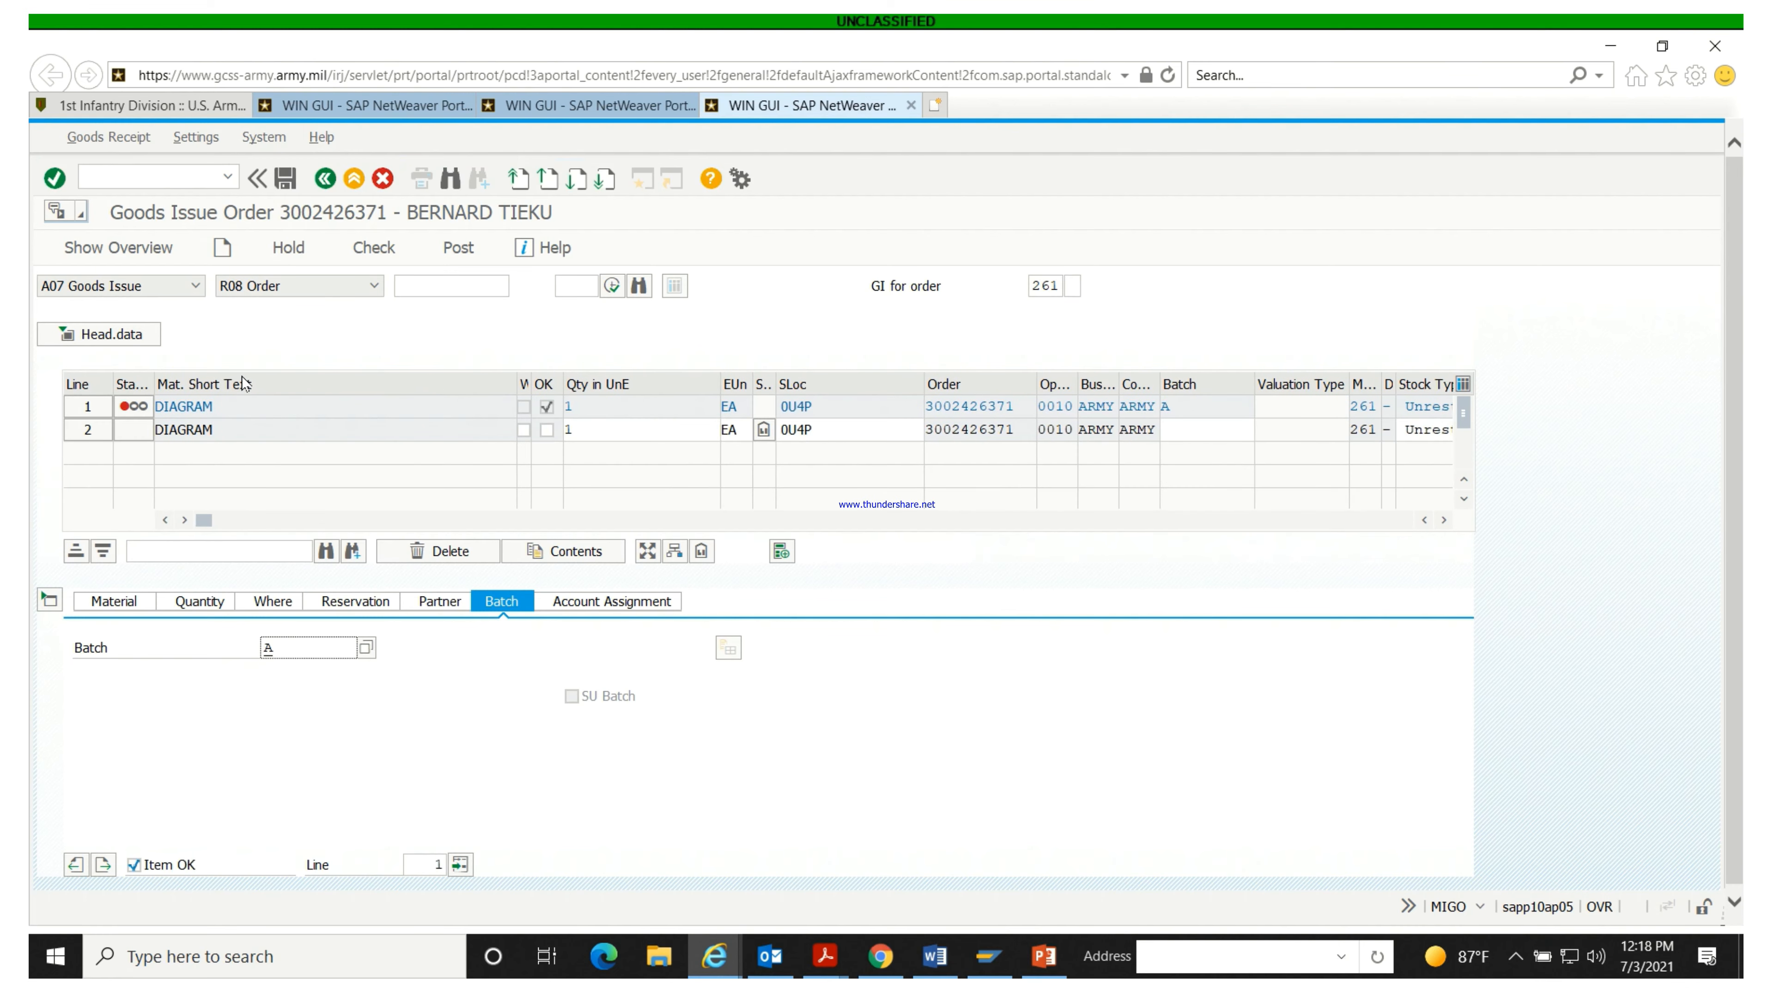
{"action": "left_click", "coordinate": [324, 178]}
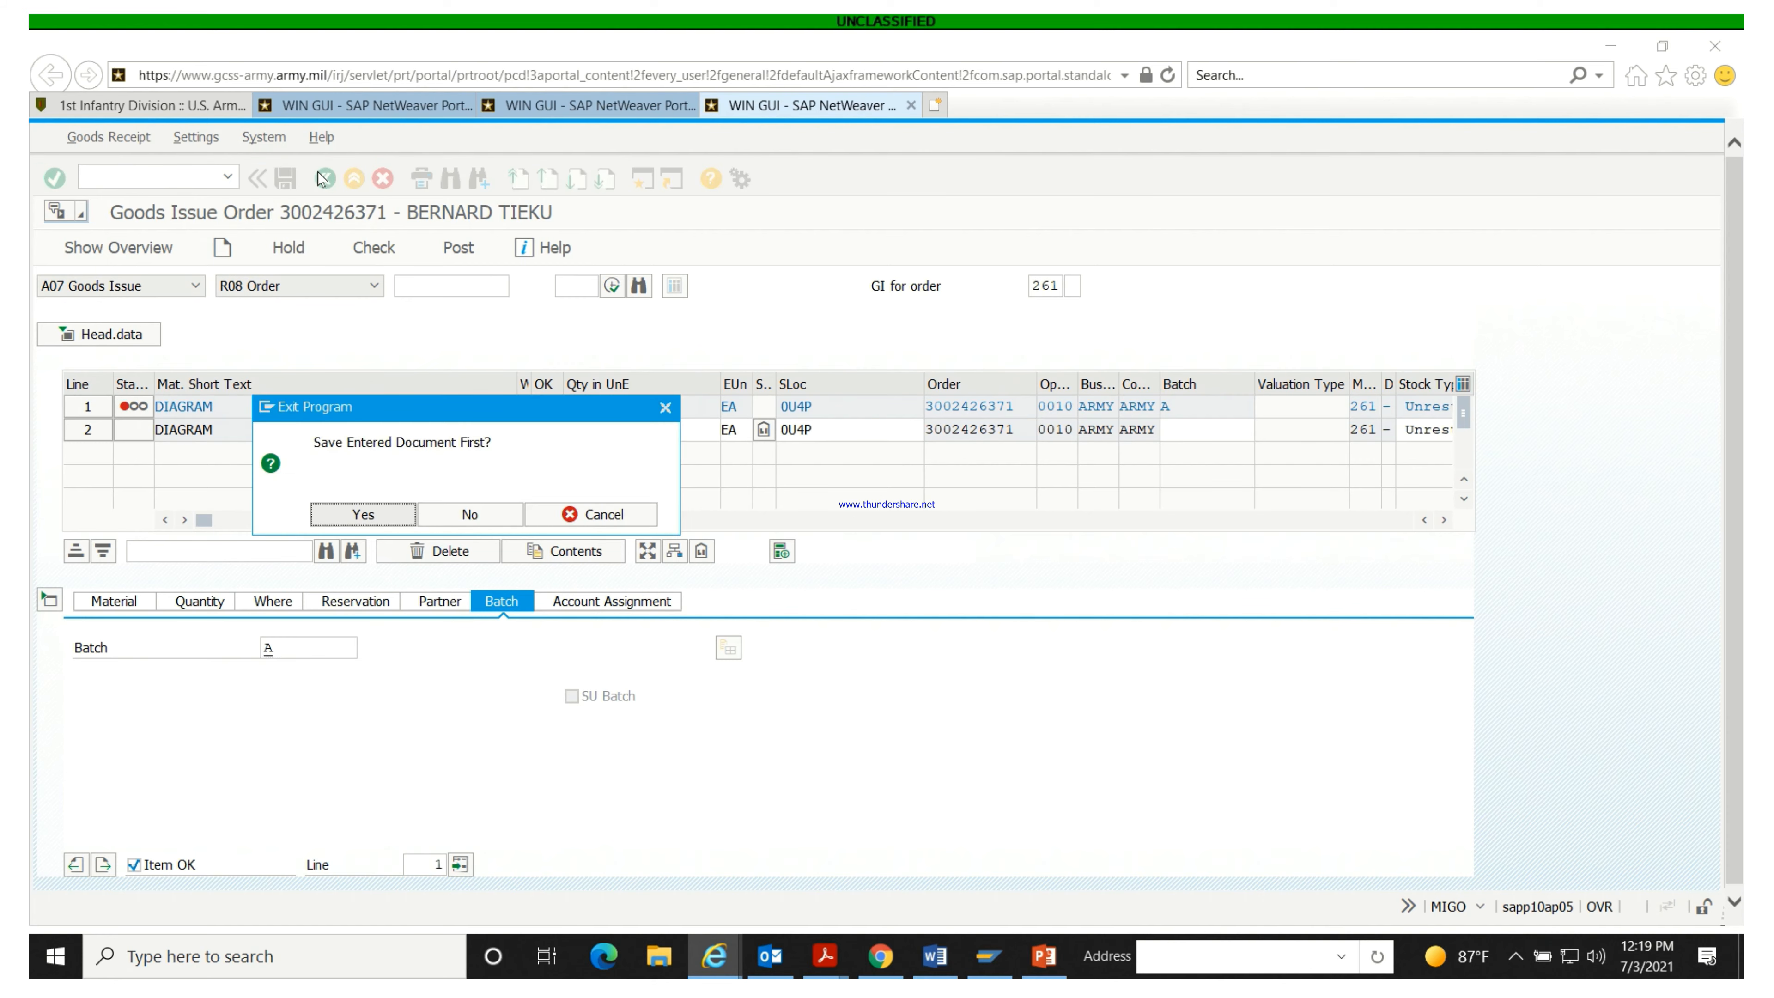
{"action": "left_click", "coordinate": [457, 516]}
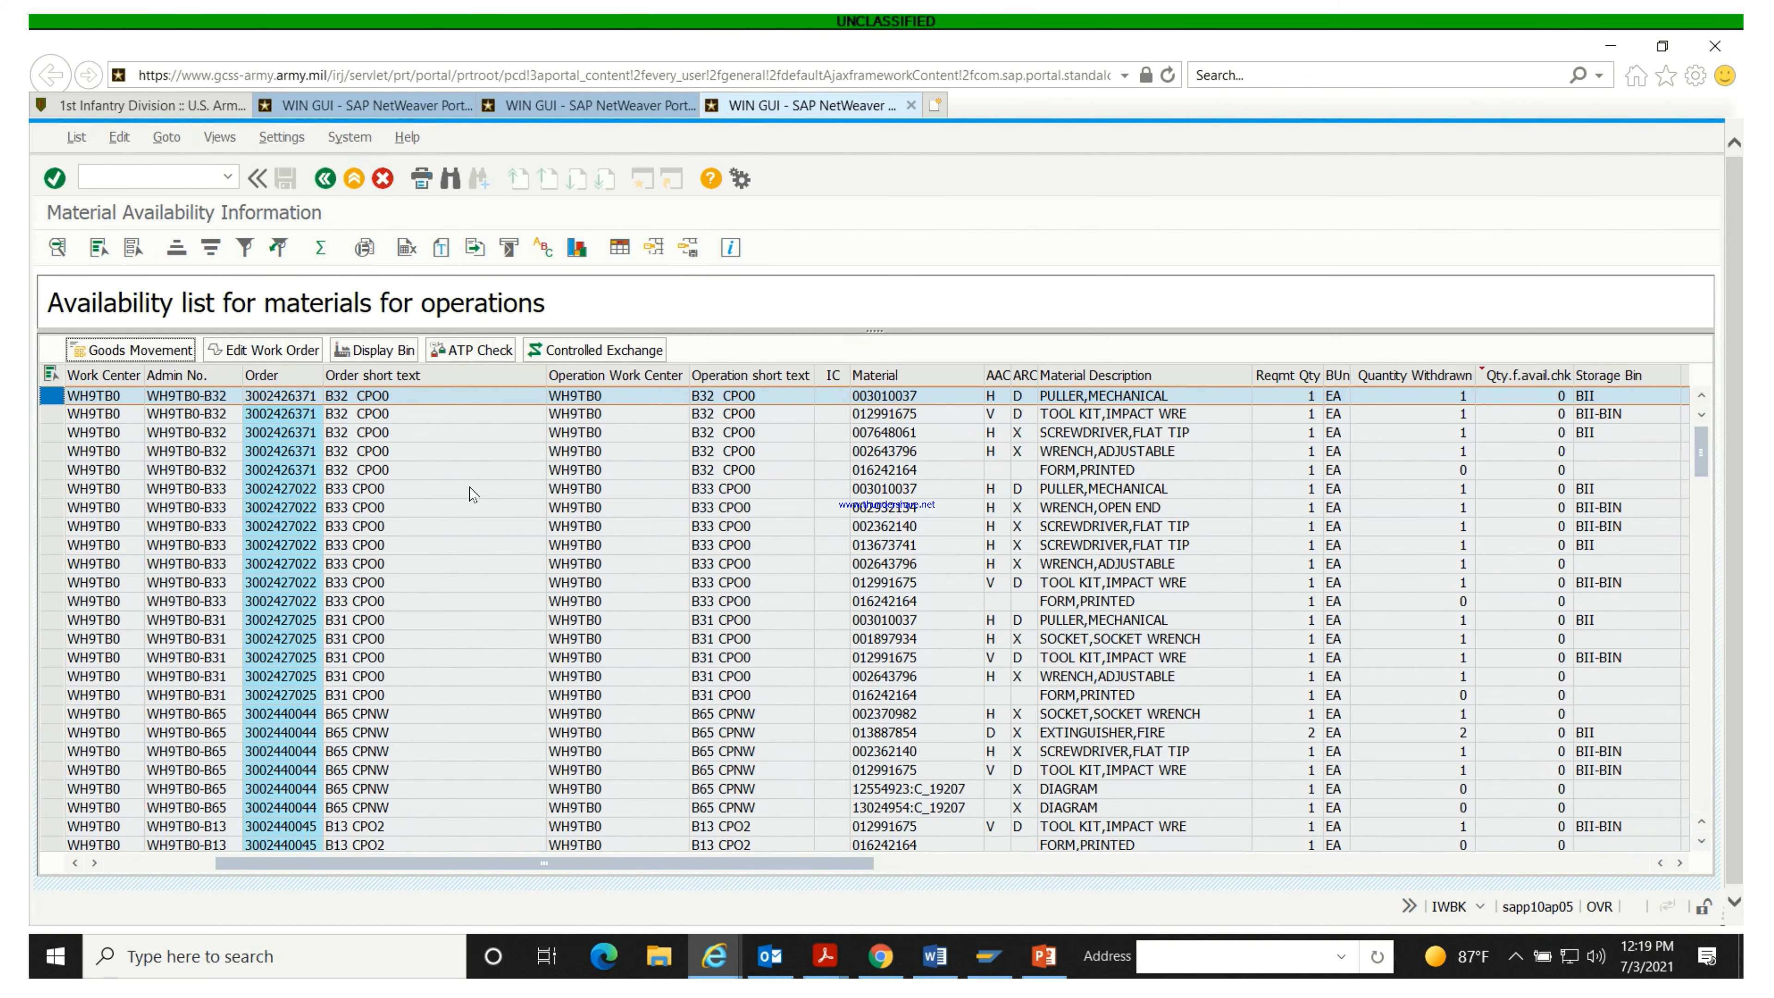
{"action": "left_click", "coordinate": [324, 178]}
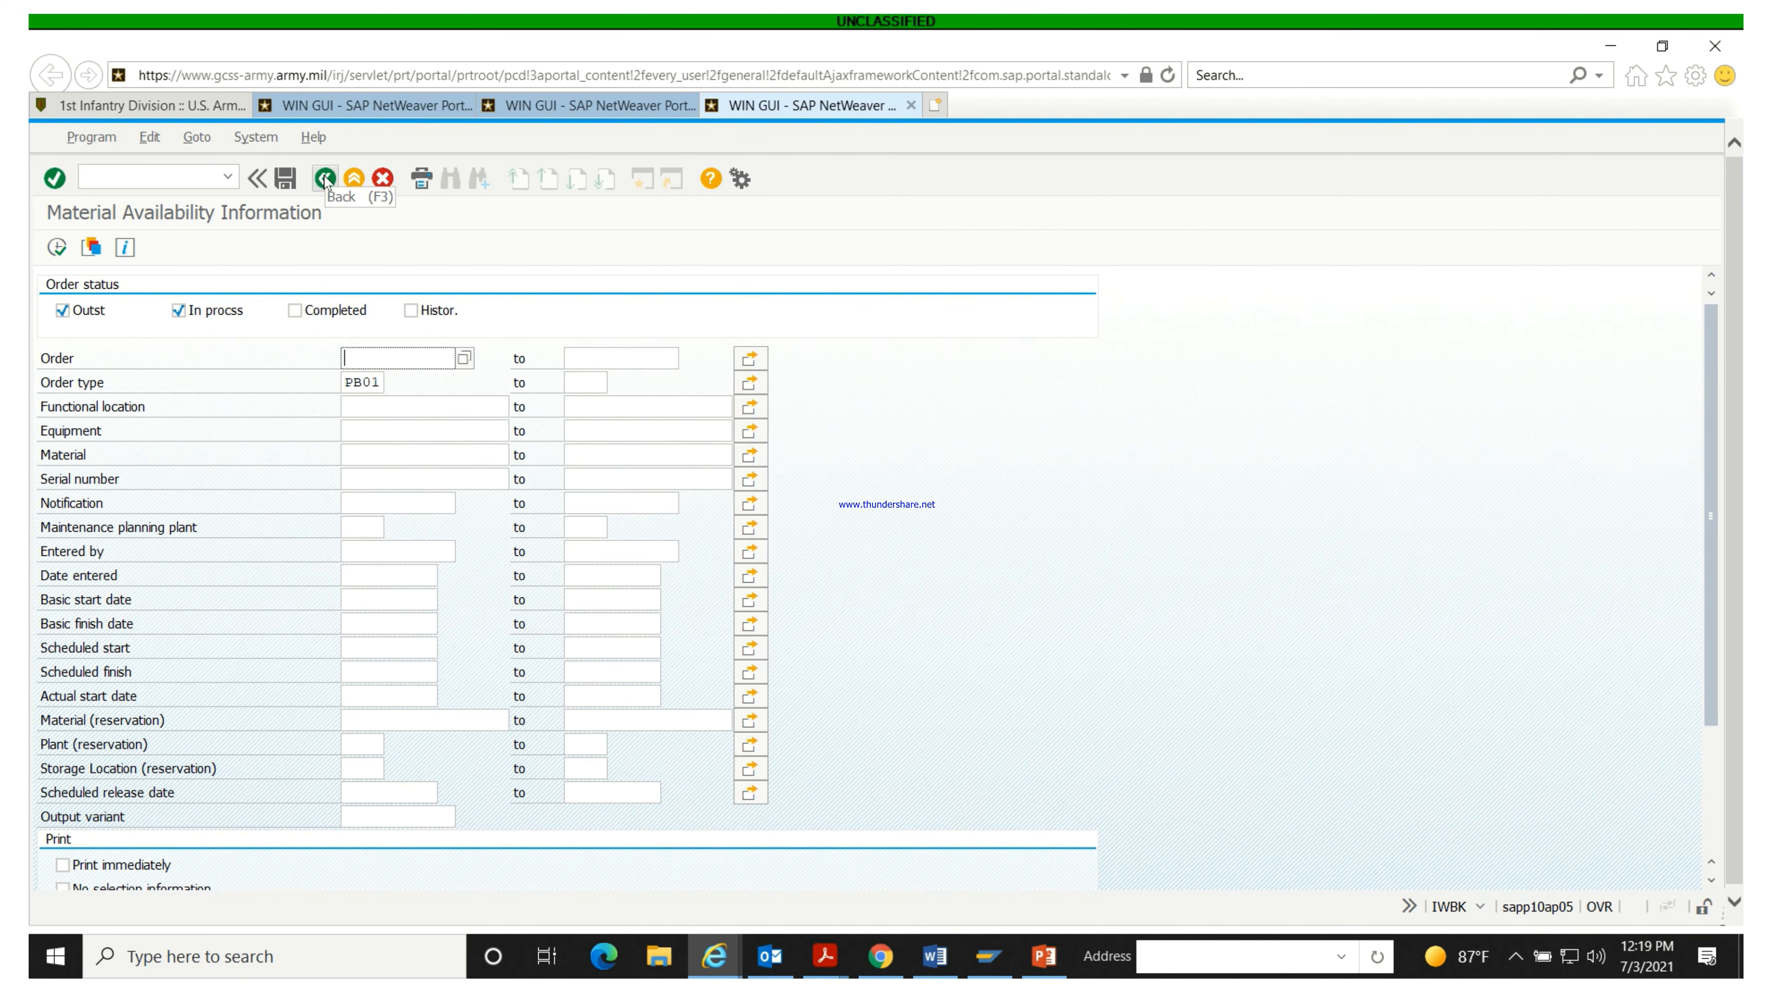
{"action": "left_click", "coordinate": [325, 179]}
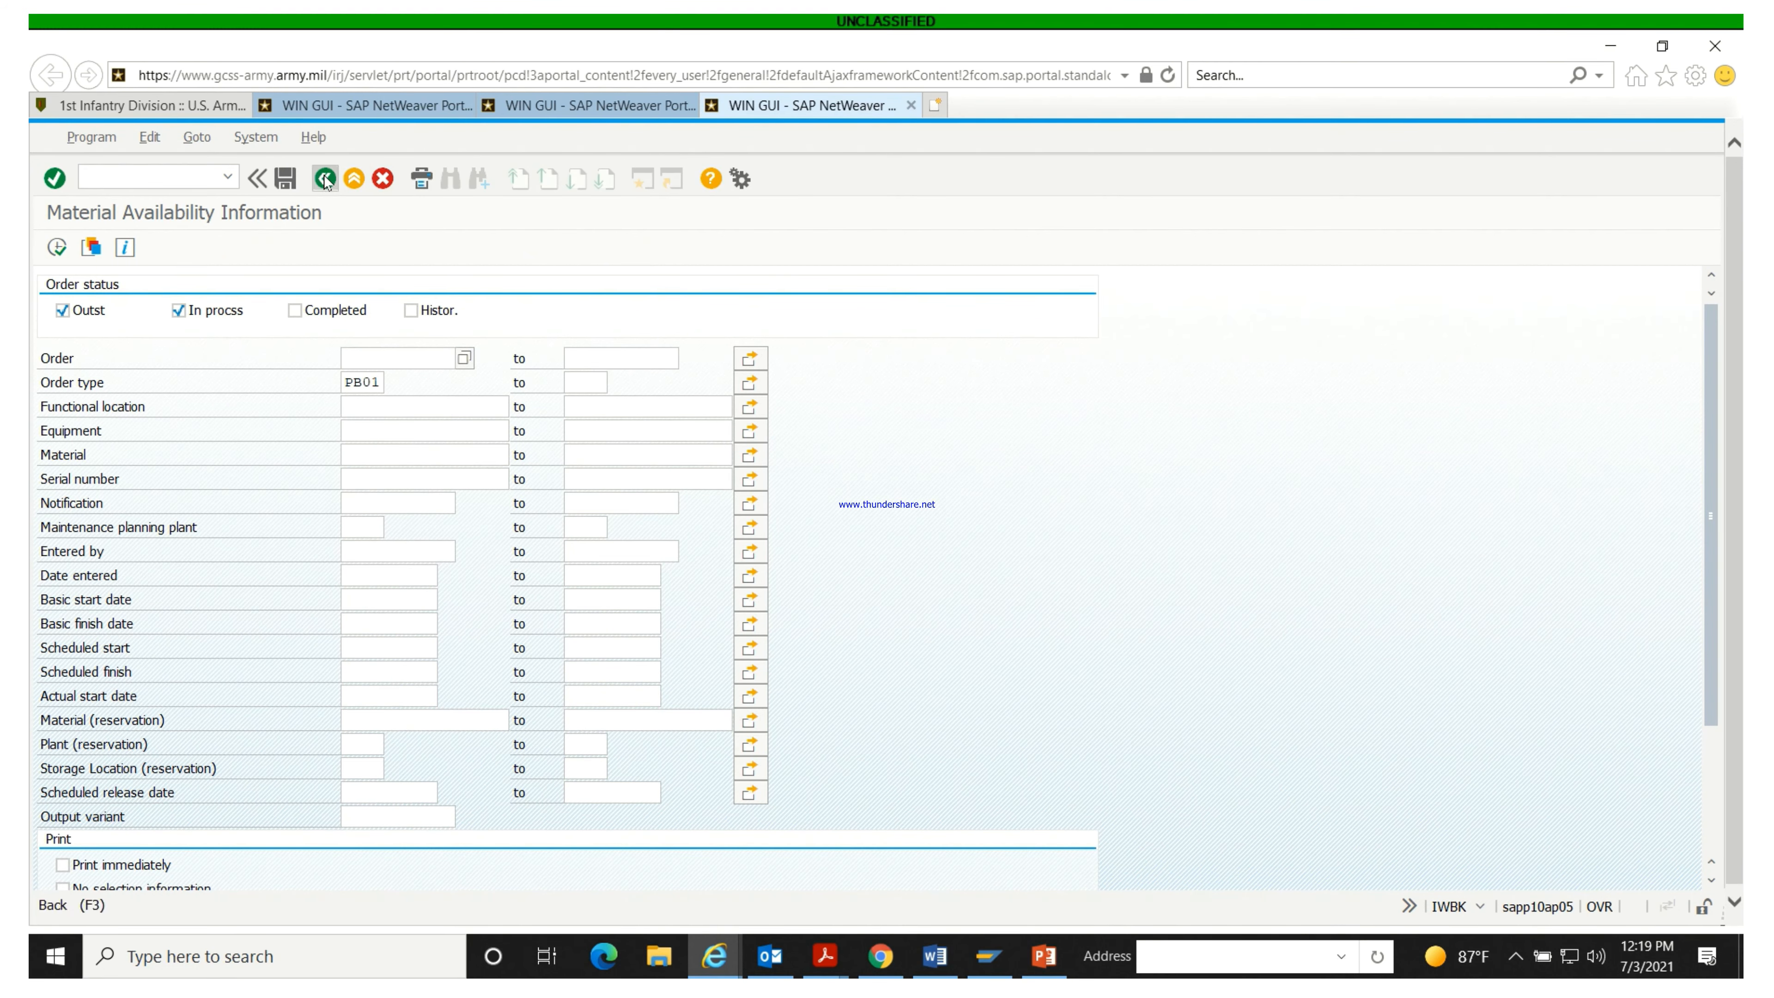